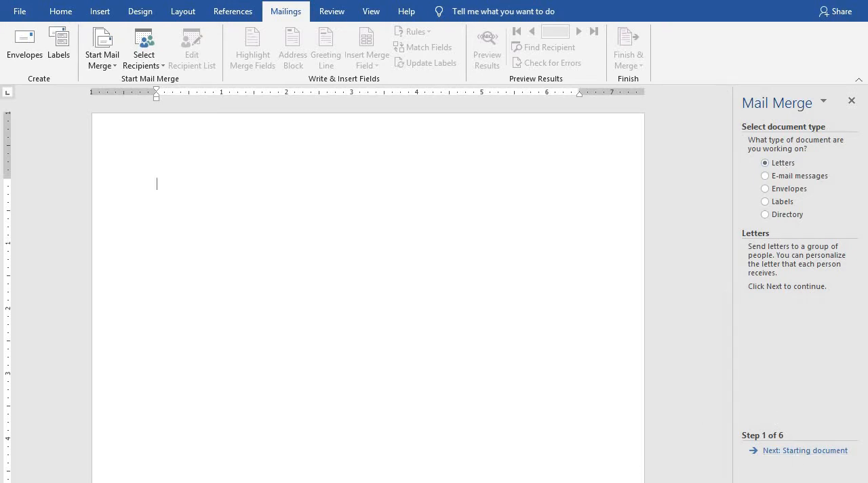
# Keep letters as the merge document type, use the current document as the starting document, and continue to recipient selection.
pyautogui.click(787, 452)
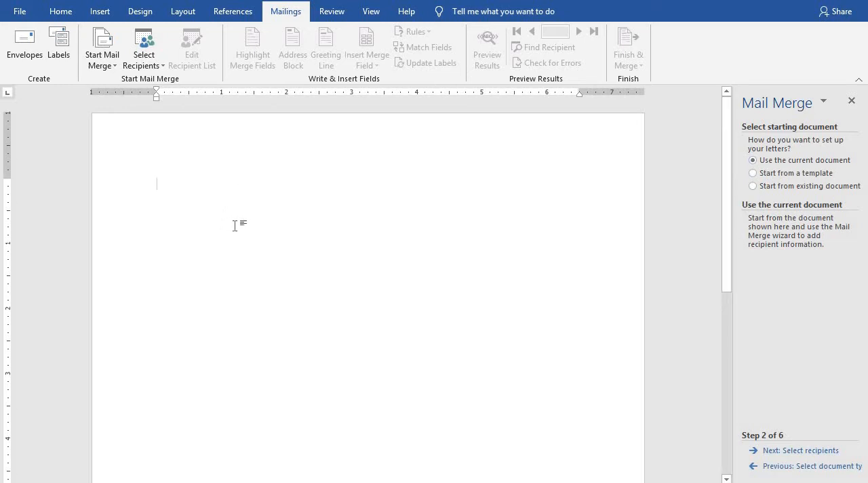
pyautogui.click(777, 178)
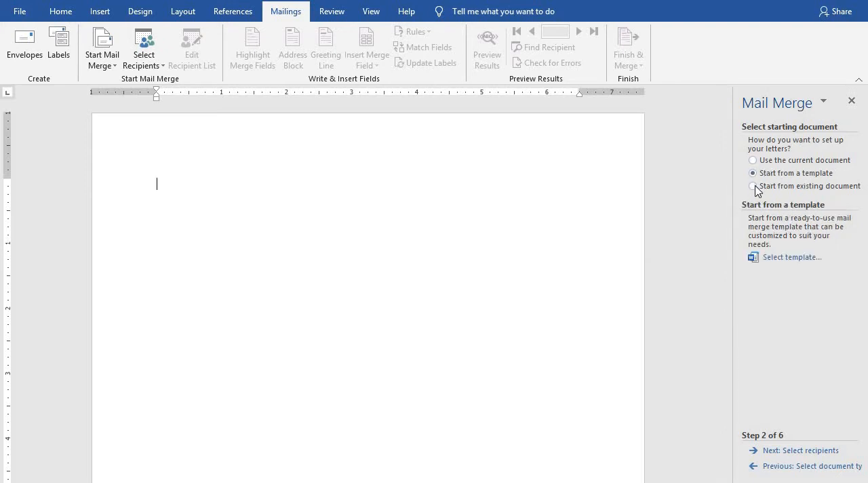
pyautogui.click(754, 187)
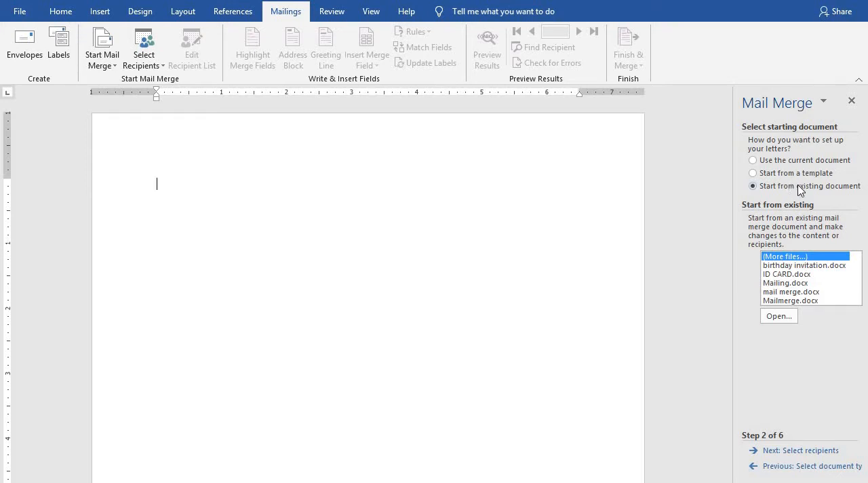
pyautogui.click(754, 162)
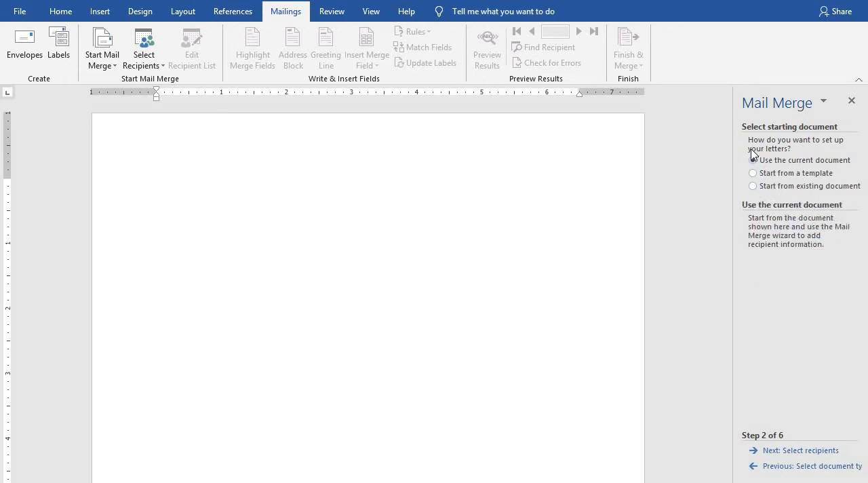
pyautogui.click(803, 451)
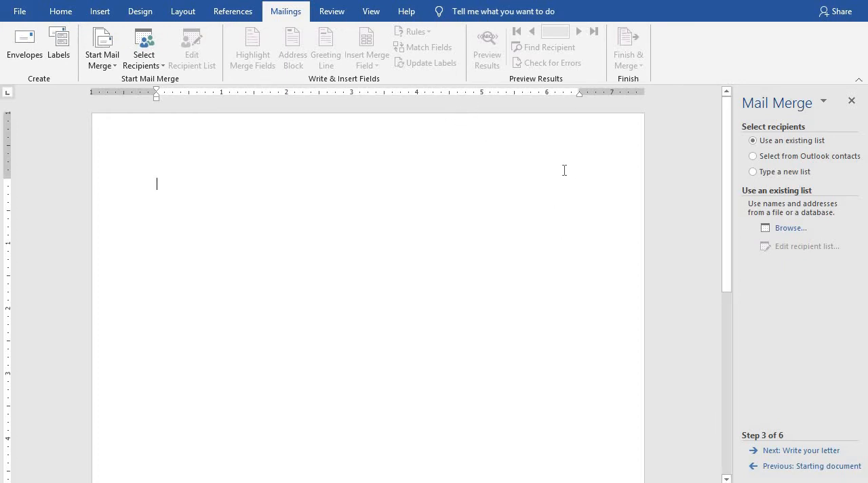
# Choose to type a new recipient list and start creating it.
pyautogui.click(753, 172)
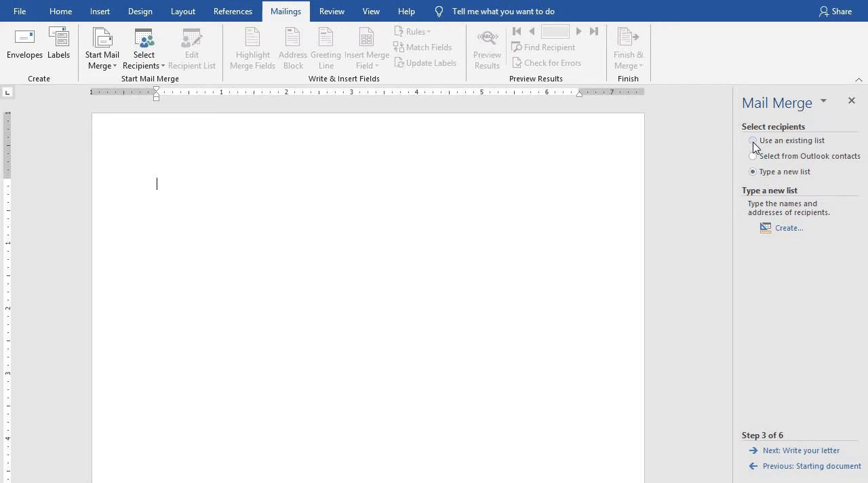
pyautogui.click(753, 141)
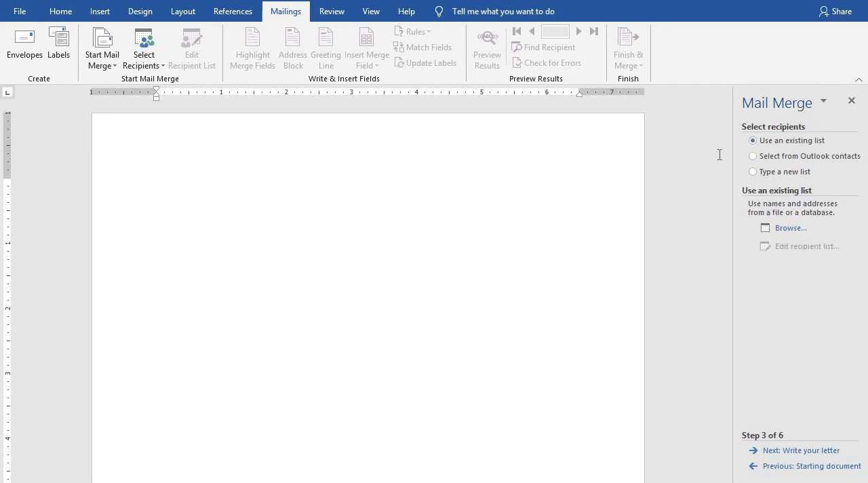
pyautogui.click(754, 157)
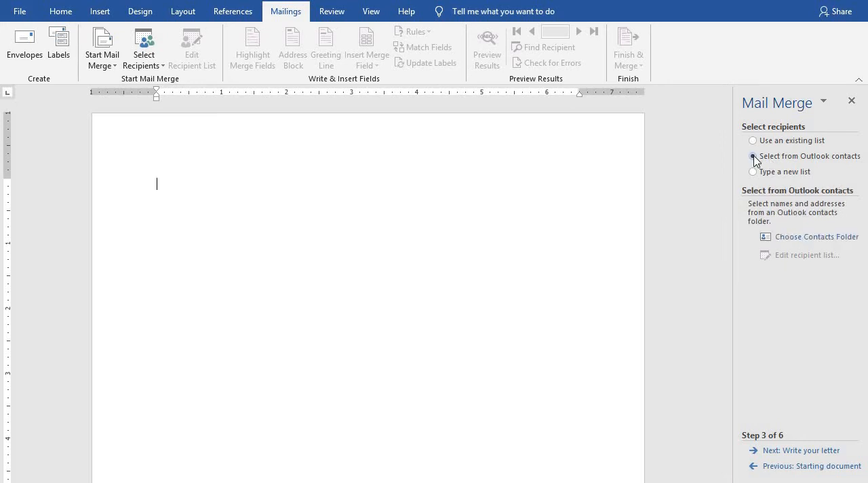
pyautogui.click(752, 172)
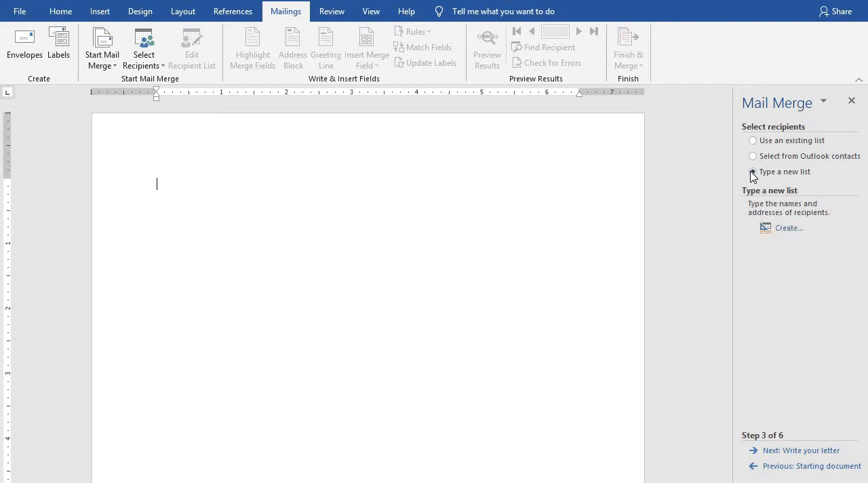
pyautogui.click(787, 230)
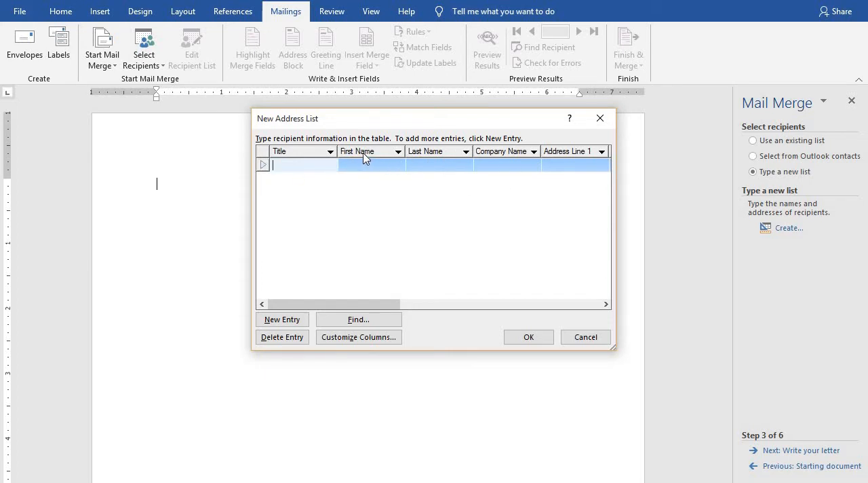
# Look through the default columns of the new address list, from Title to E-mail Address.
pyautogui.click(533, 153)
pyautogui.click(533, 153)
pyautogui.click(533, 153)
pyautogui.click(444, 273)
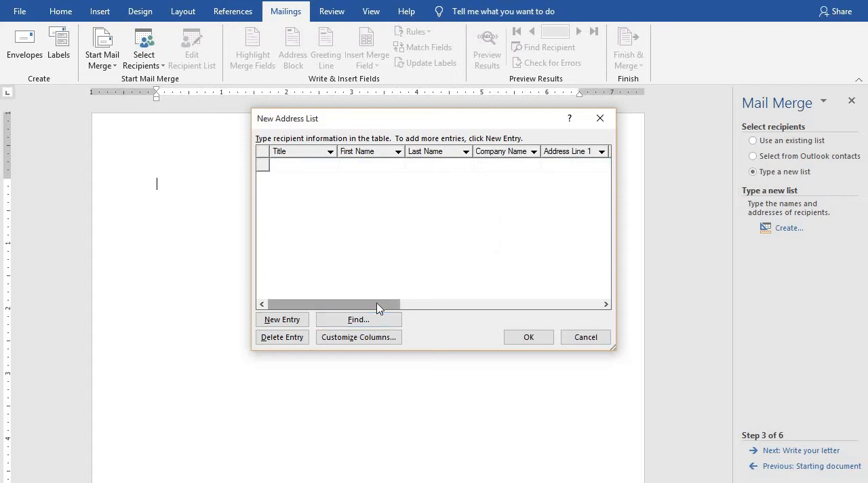
pyautogui.moveTo(380, 304); pyautogui.dragTo(574, 291)
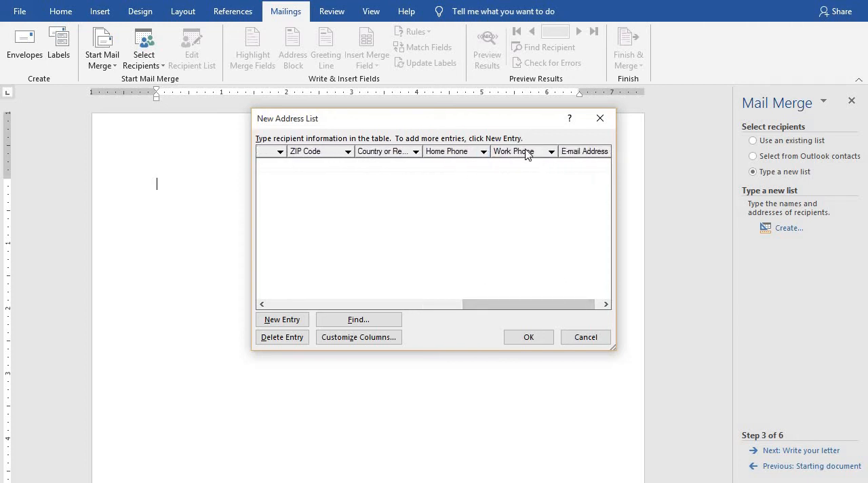
pyautogui.moveTo(558, 305); pyautogui.dragTo(329, 308)
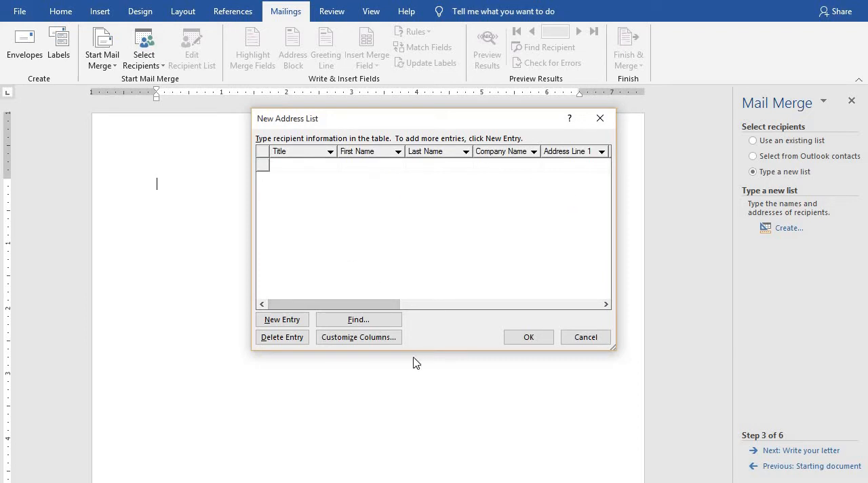
# Customize the address list columns by deleting the Last Name field.
pyautogui.click(344, 337)
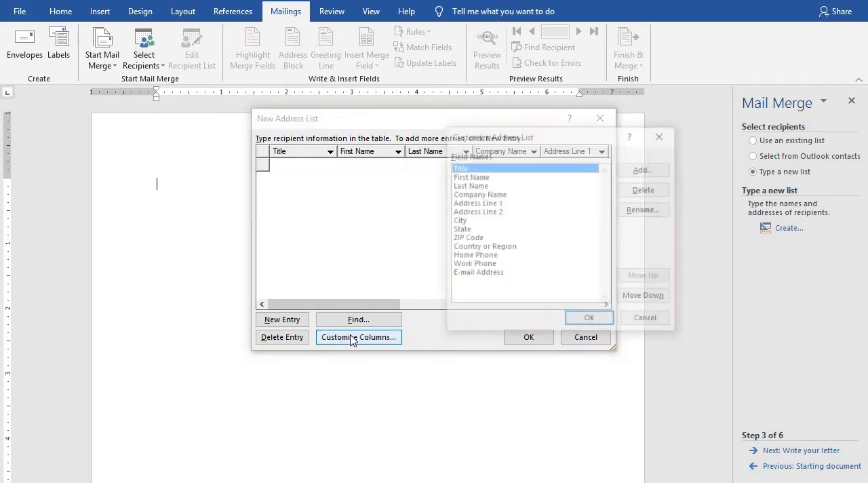
pyautogui.click(477, 177)
pyautogui.click(479, 186)
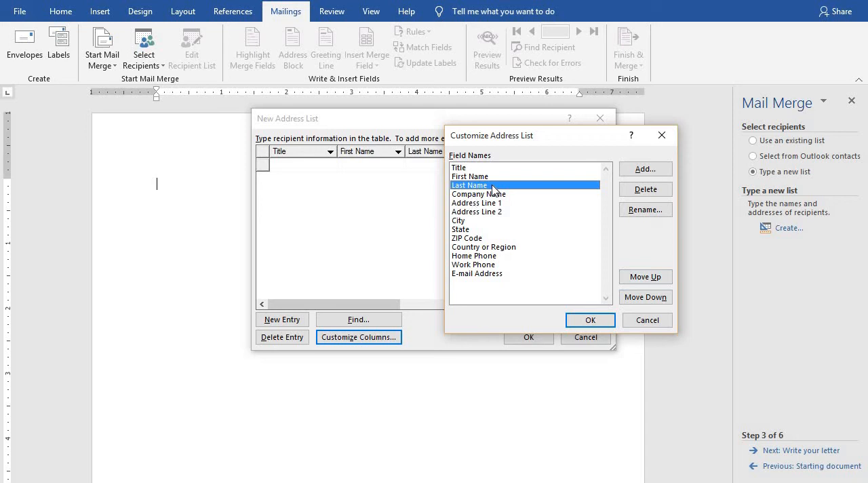
pyautogui.click(653, 192)
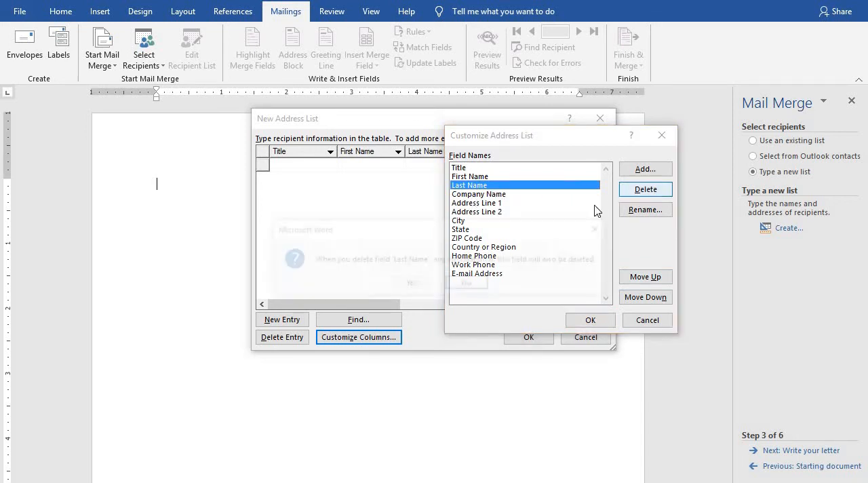
pyautogui.click(411, 283)
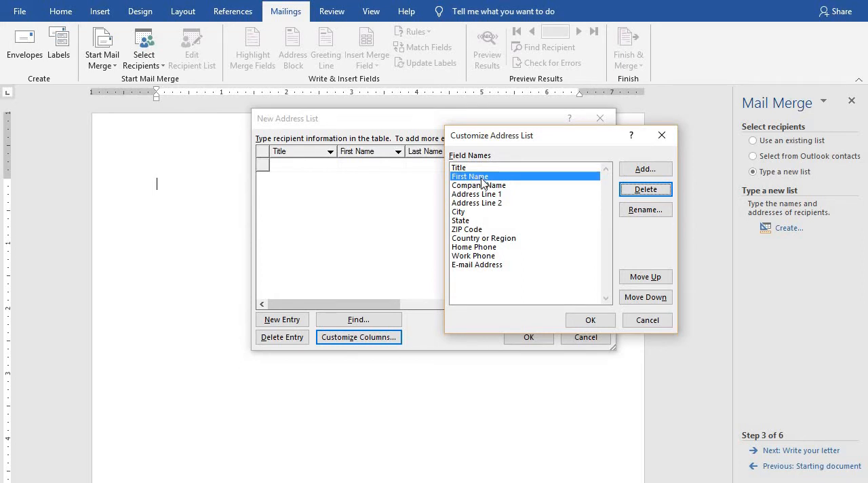
# Rename the First Name field of the address list to Name.
pyautogui.click(645, 210)
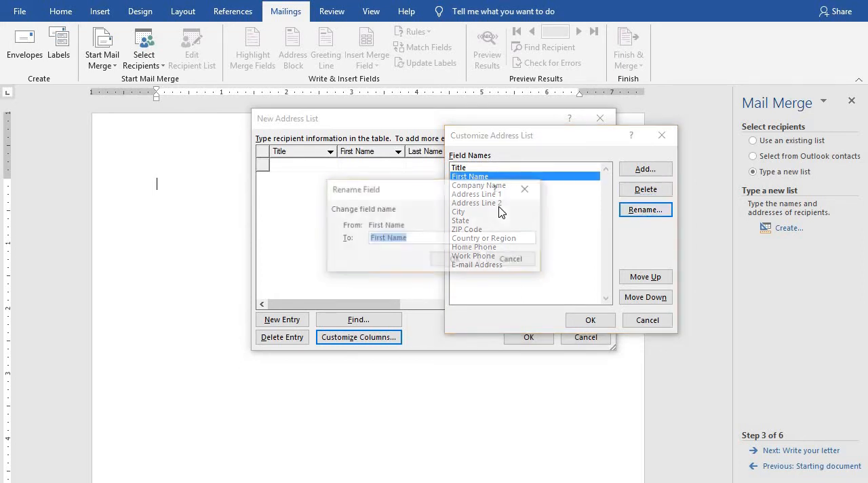
pyautogui.write('Na')
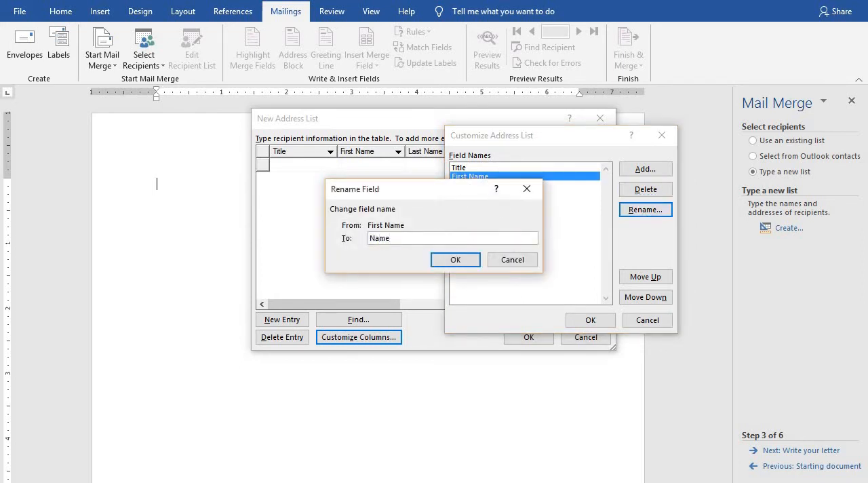
pyautogui.write('me')
pyautogui.click(462, 261)
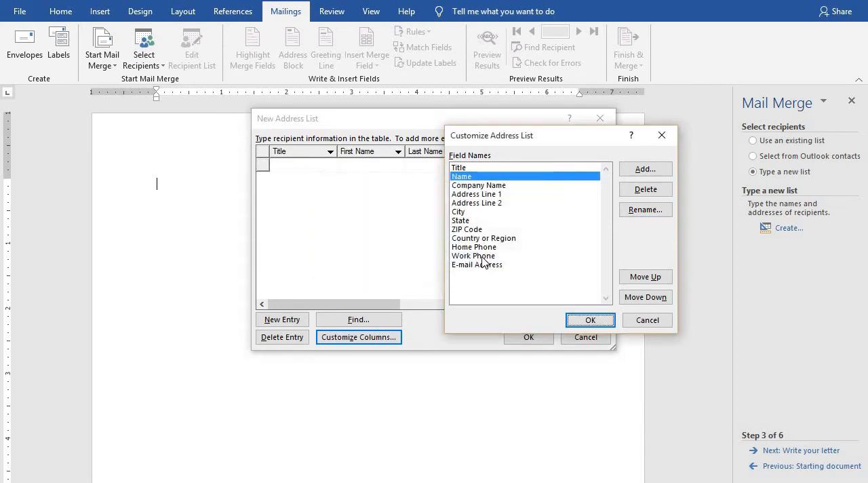
# Rename the ZIP Code field of the address list to PIN Code.
pyautogui.click(500, 186)
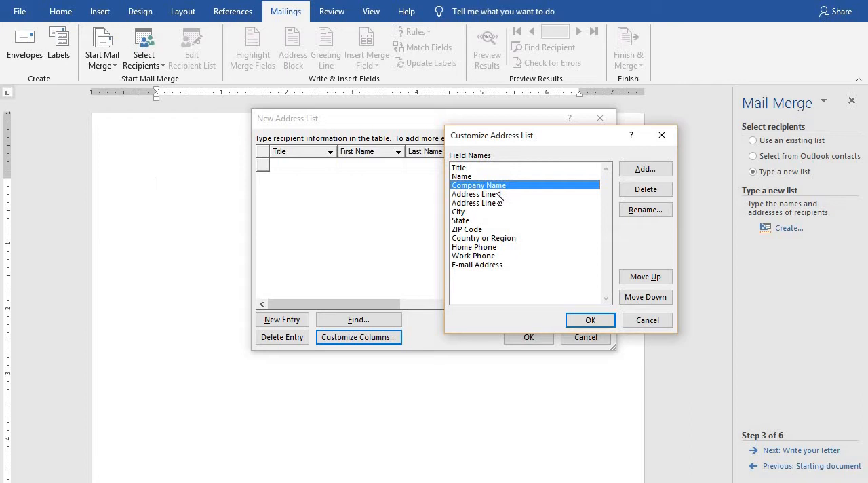
pyautogui.click(497, 195)
pyautogui.click(492, 203)
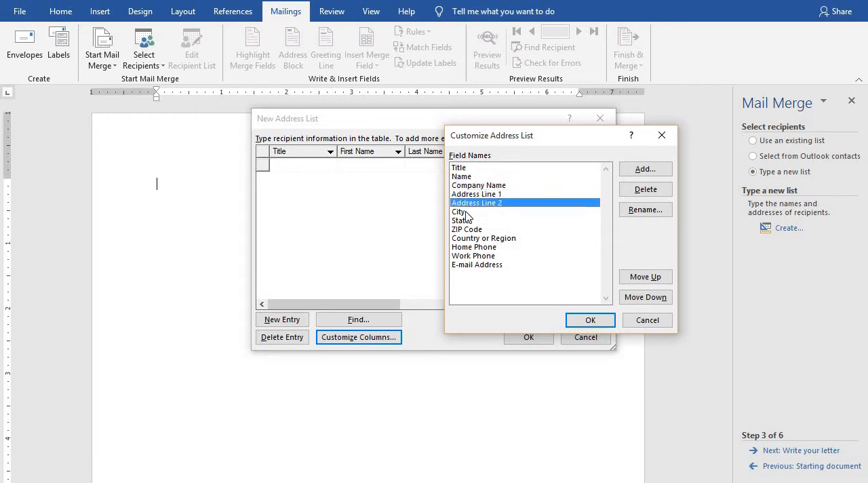
pyautogui.click(469, 212)
pyautogui.click(476, 221)
pyautogui.click(479, 230)
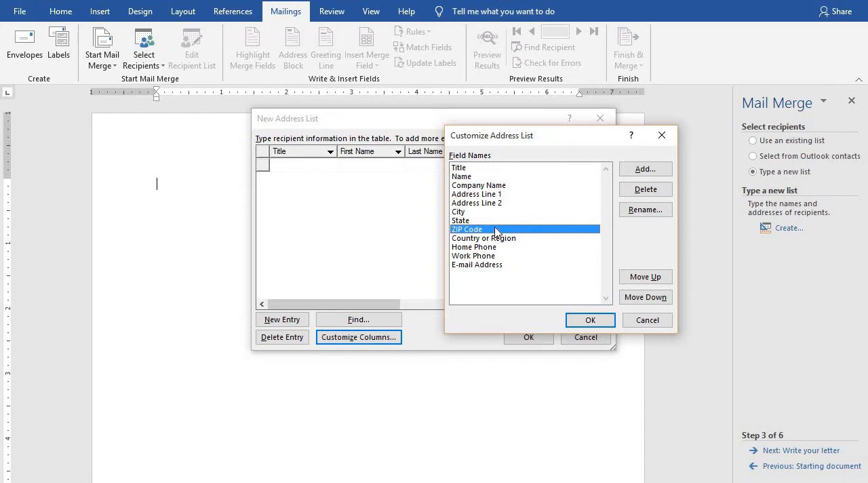
pyautogui.click(643, 211)
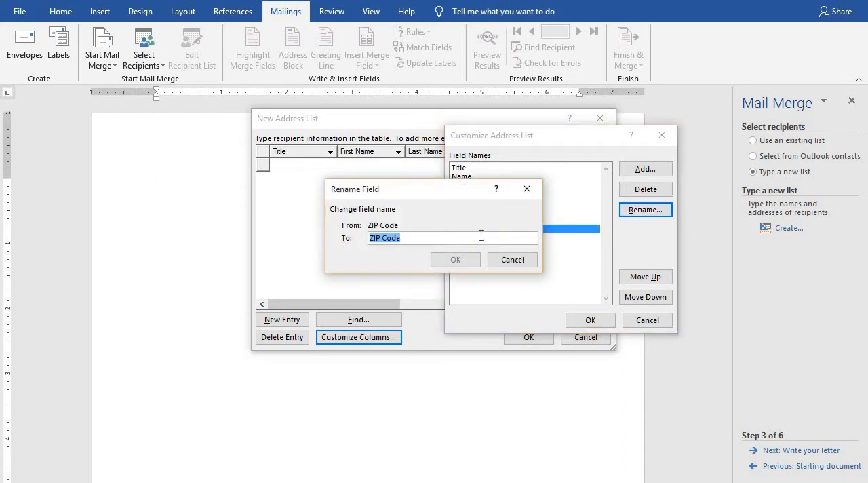
pyautogui.write('PIN')
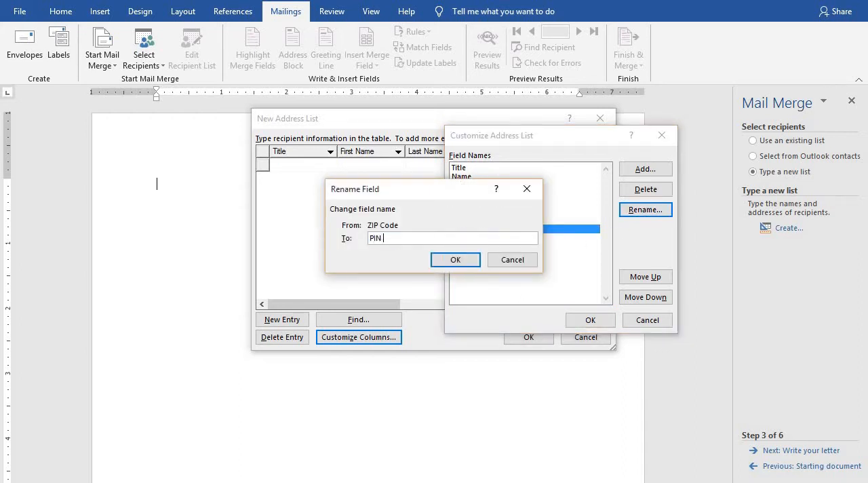
pyautogui.click(472, 260)
# Shorten the Country or Region field name to Country.
pyautogui.click(503, 240)
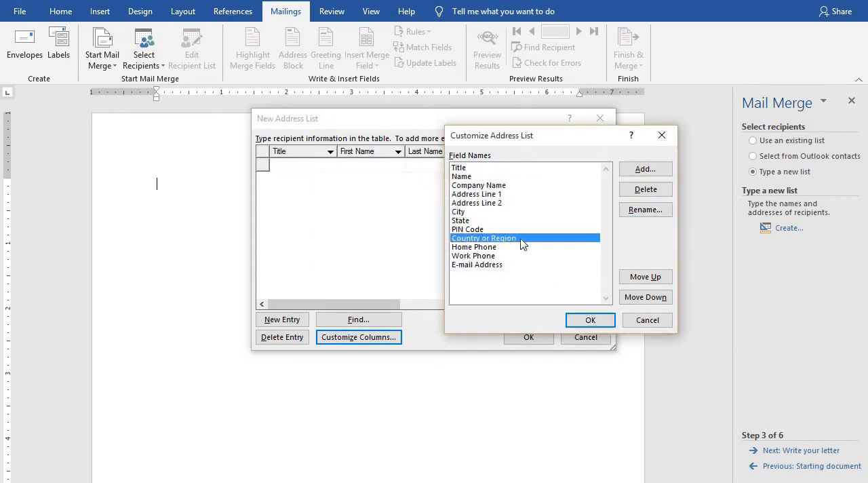
pyautogui.click(645, 210)
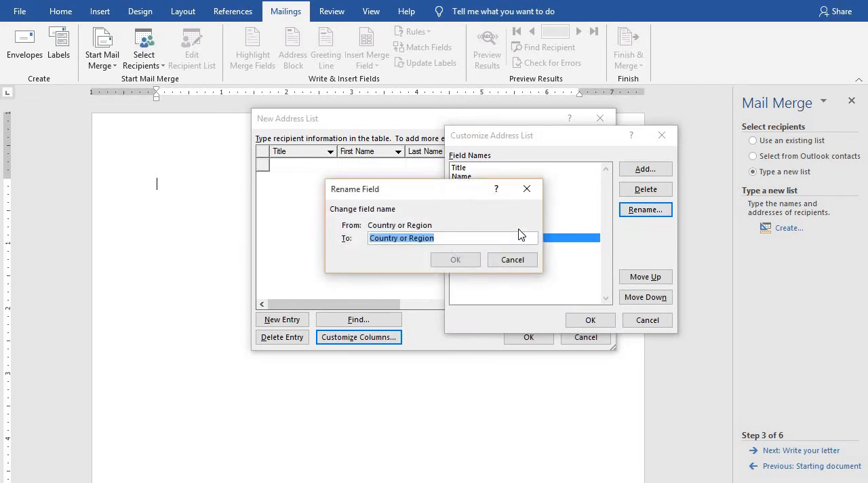
pyautogui.click(476, 242)
pyautogui.press('BackSpace')
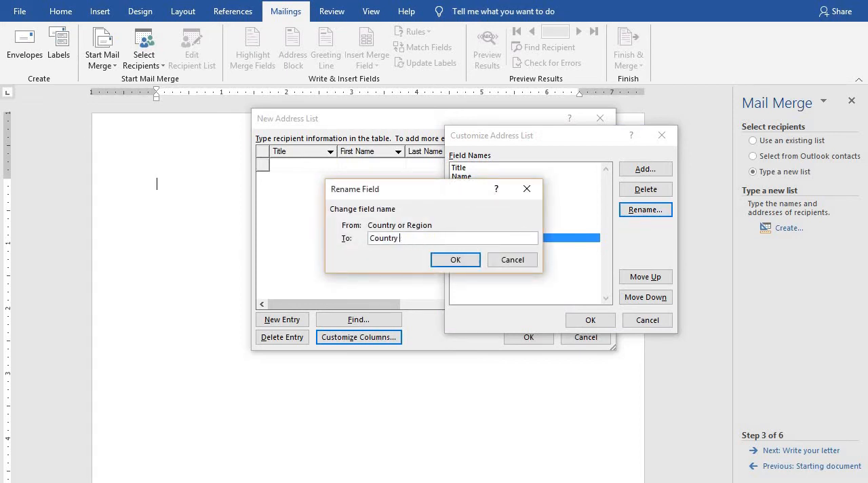
pyautogui.click(466, 260)
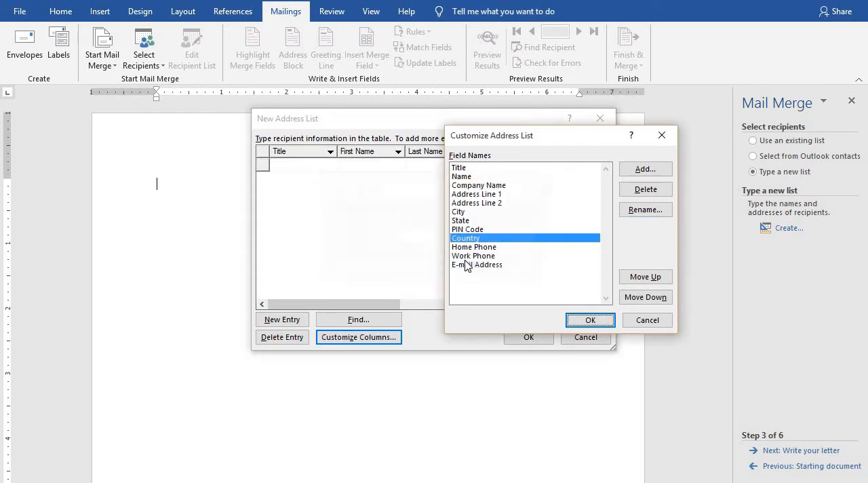
# Delete the Home Phone and Work Phone fields from the address list.
pyautogui.click(478, 247)
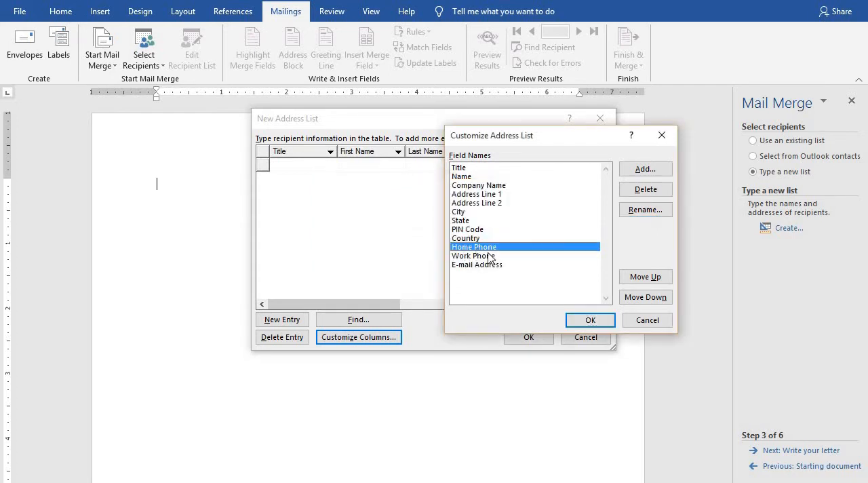
pyautogui.click(651, 192)
pyautogui.click(417, 286)
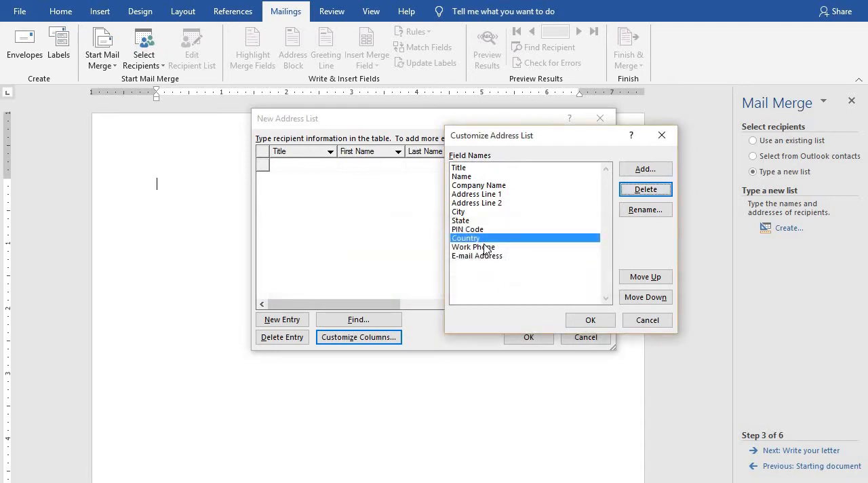
pyautogui.click(488, 247)
pyautogui.click(644, 191)
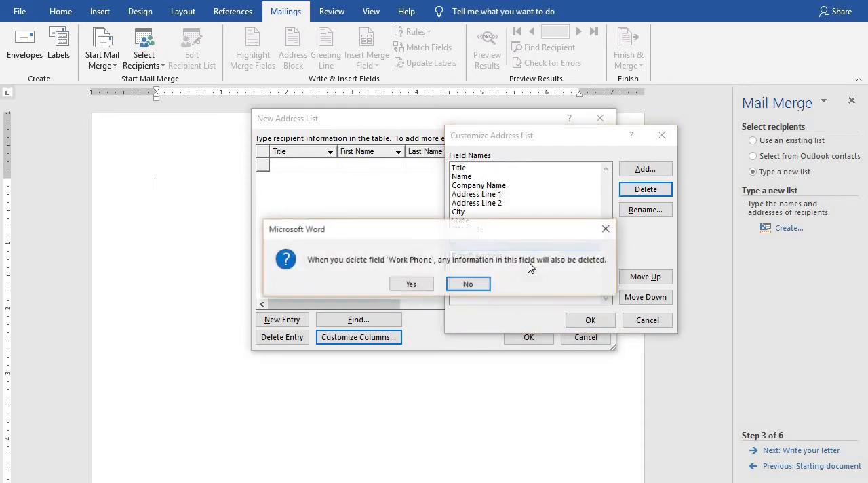
pyautogui.click(411, 285)
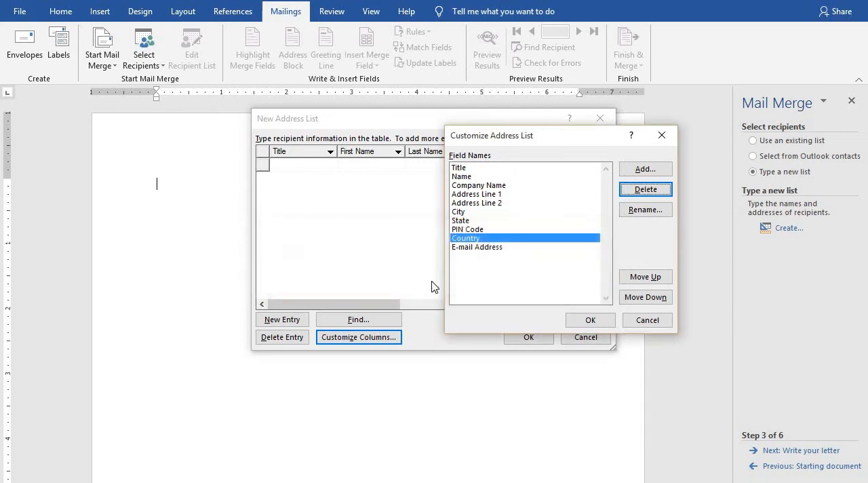
# Rename the E-mail Address field of the address list to Mobile.
pyautogui.click(489, 248)
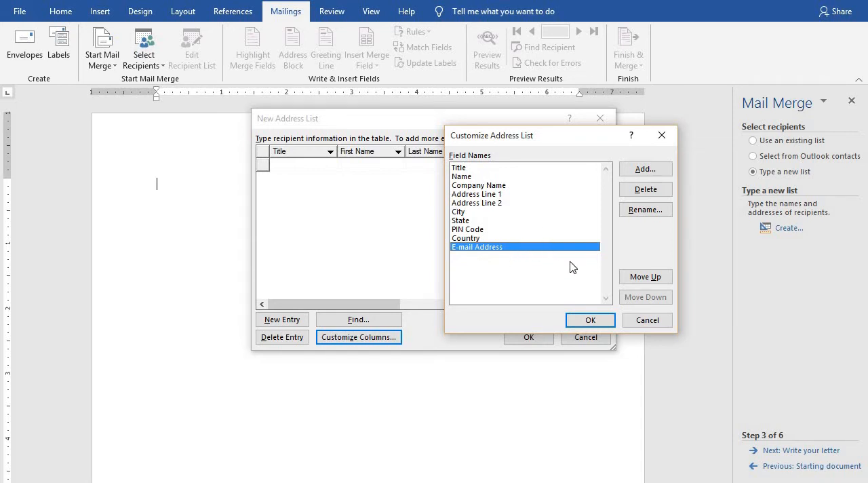
pyautogui.click(635, 211)
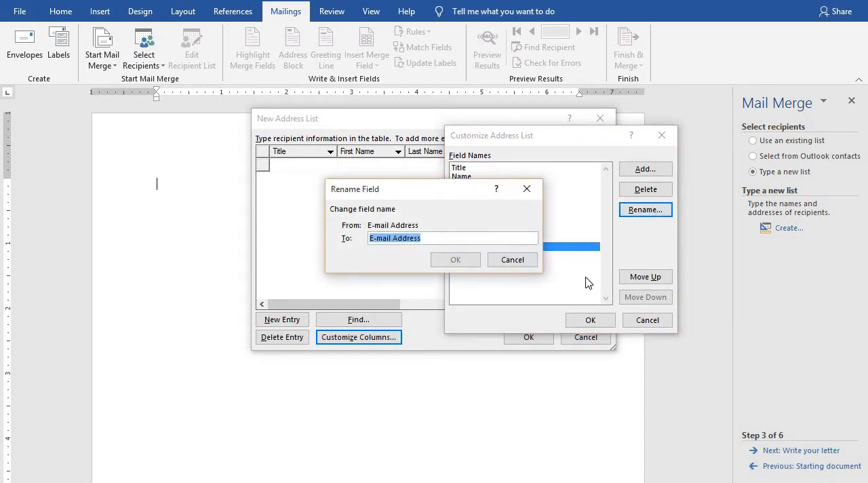
pyautogui.write('P')
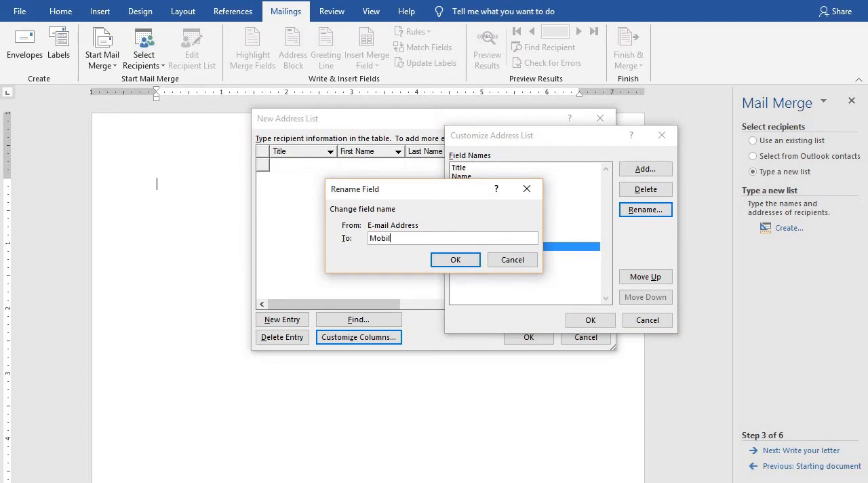
pyautogui.click(470, 264)
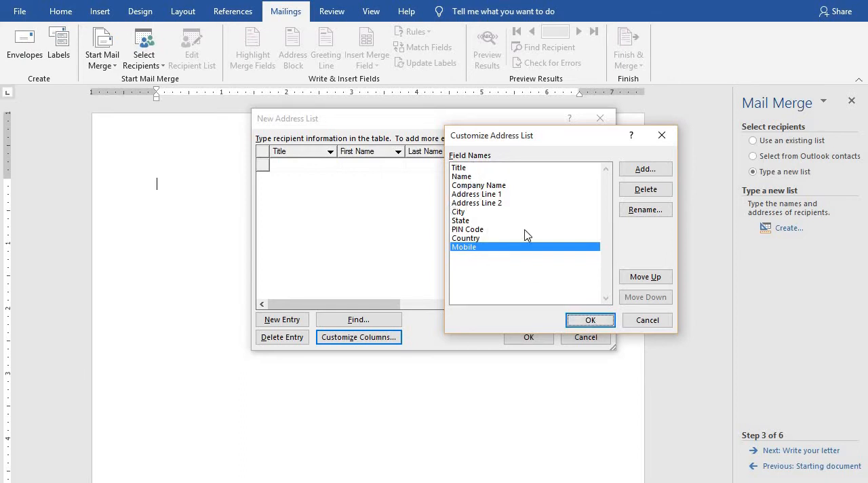
# Move the Mobile field up to directly below Address Line 2 and apply the customized columns.
pyautogui.click(468, 239)
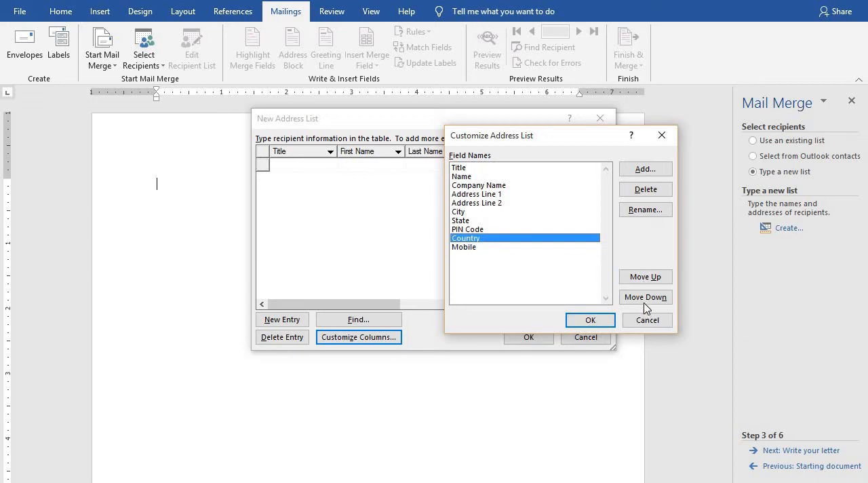
pyautogui.click(476, 248)
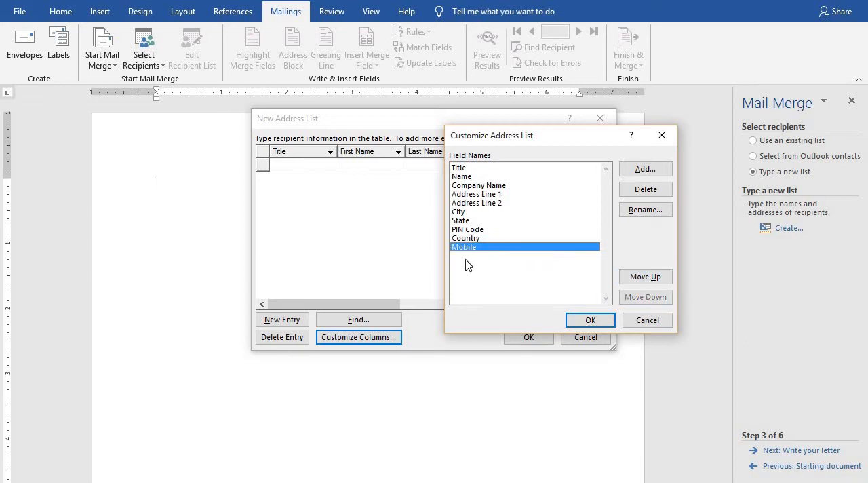
pyautogui.click(645, 276)
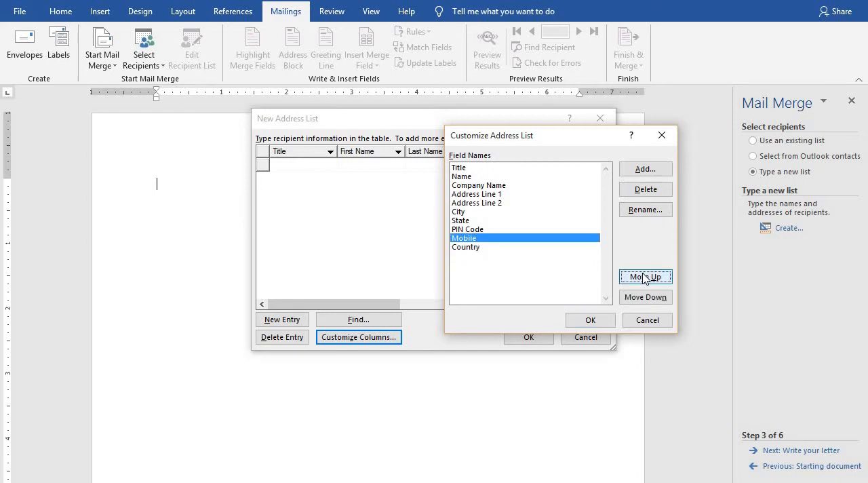
pyautogui.click(644, 277)
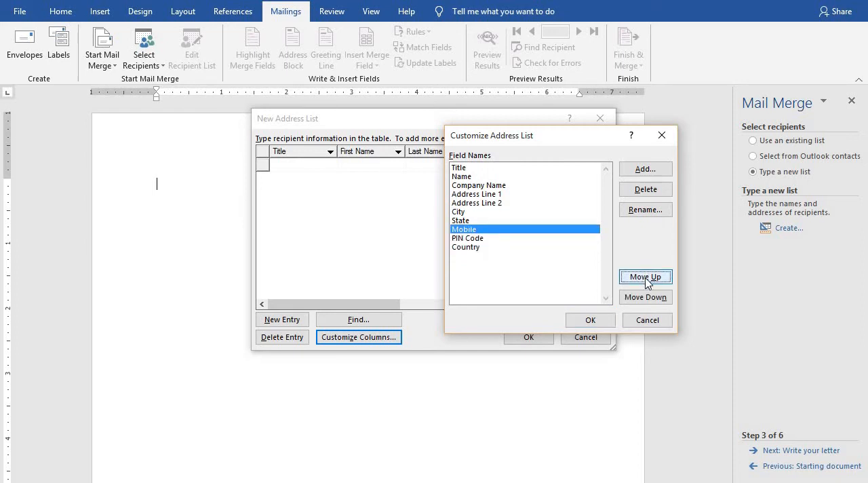
pyautogui.click(644, 277)
pyautogui.click(646, 278)
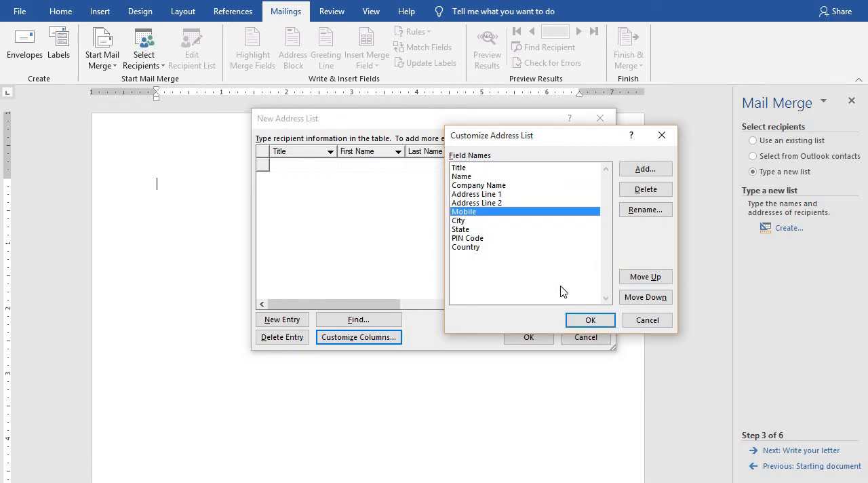
pyautogui.click(583, 320)
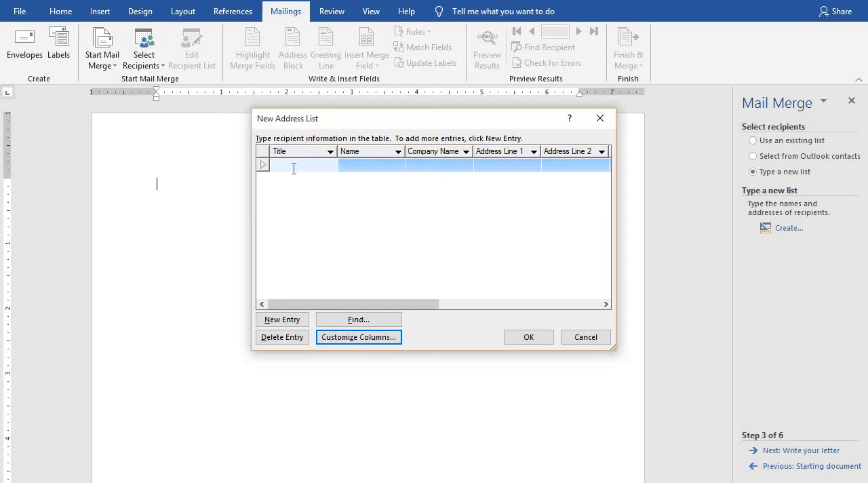
# Begin the first recipient entry with the title Mr, the recipient's name and the company name Dell.
pyautogui.write('Mr')
pyautogui.press('Tab')
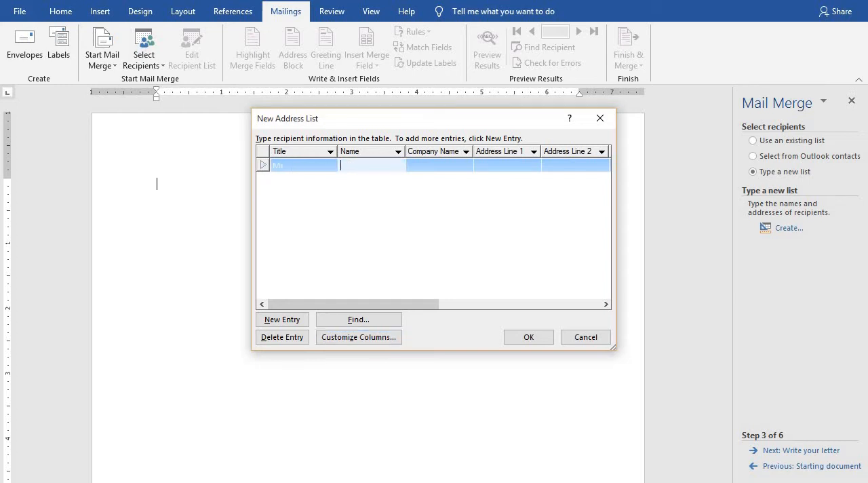
pyautogui.write('Johnsan')
pyautogui.press('Tab')
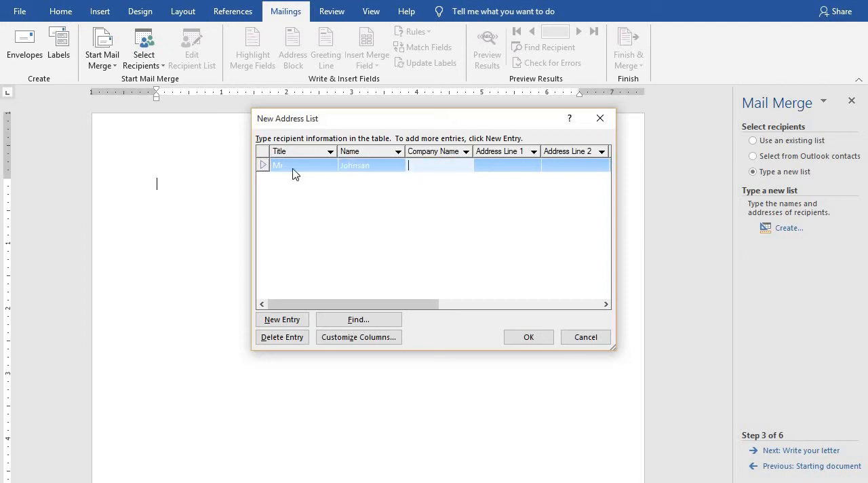
pyautogui.write('Dell')
pyautogui.press('Tab')
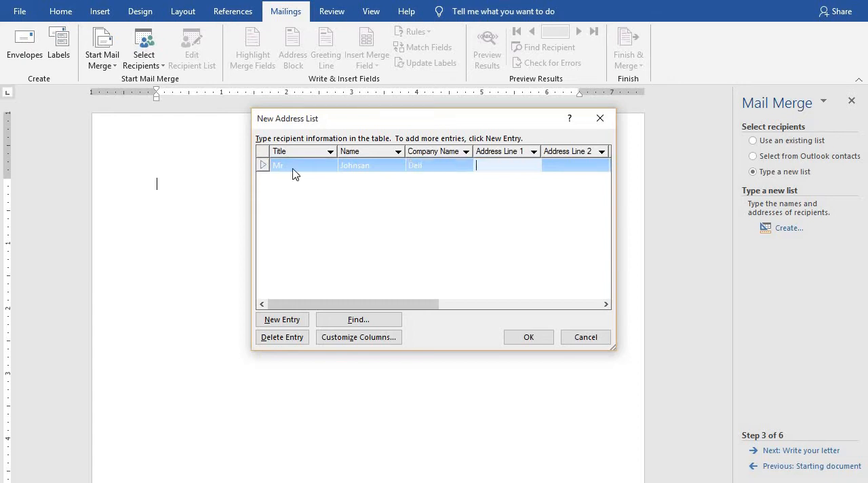
# Fill in both address lines and the mobile number of the first recipient.
pyautogui.write('Washington')
pyautogui.press('Tab')
pyautogui.write('DC')
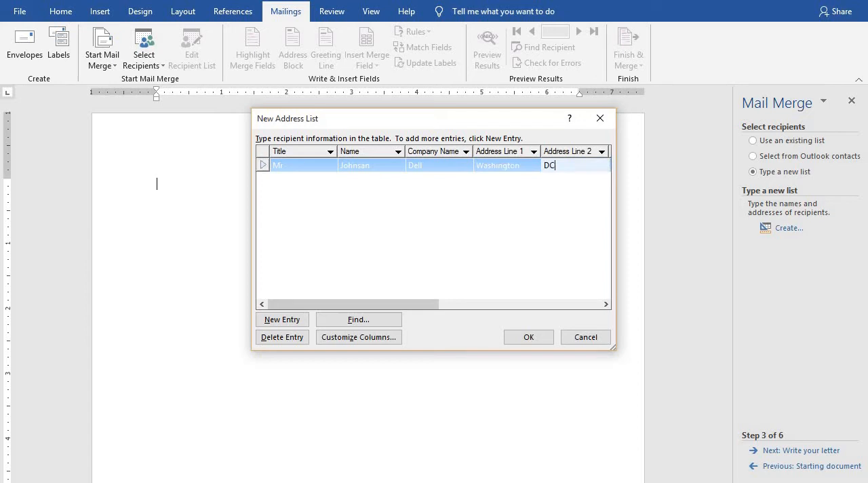
pyautogui.press('Tab')
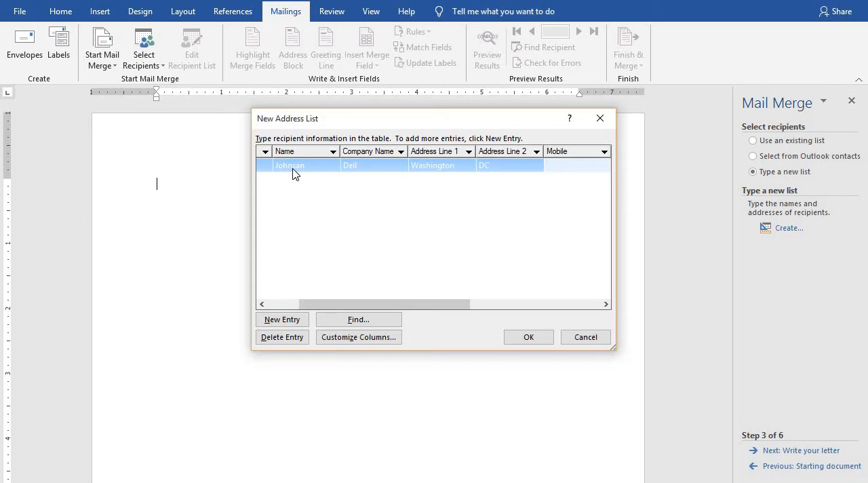
pyautogui.write('999999999')
pyautogui.press('Tab')
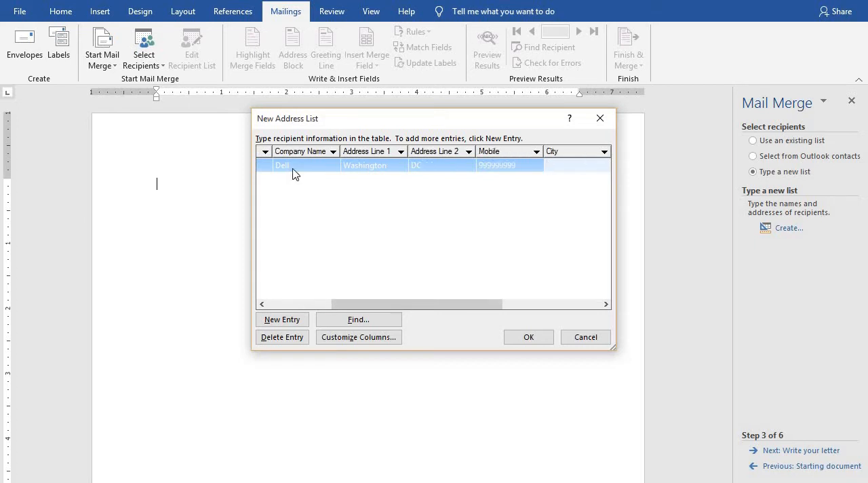
# Complete the first recipient's entry with city New York, state USA, the postal PIN code and country USA.
pyautogui.write('New York')
pyautogui.press('Tab')
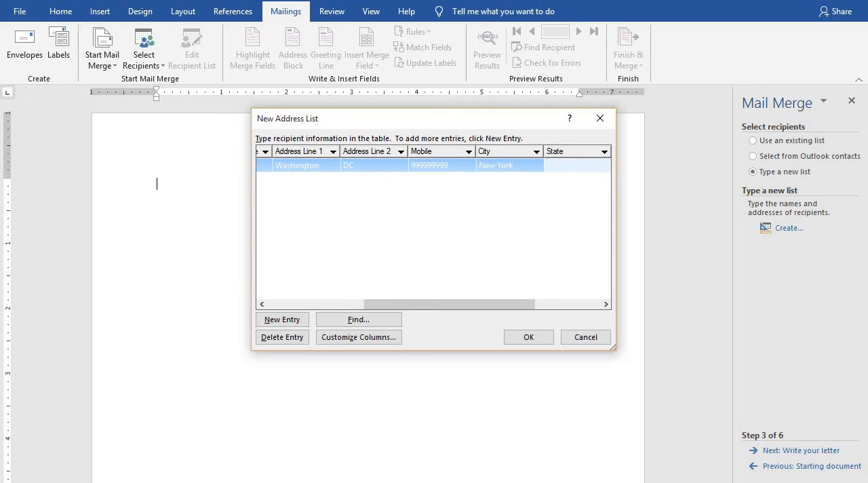
pyautogui.write('USA')
pyautogui.press('Tab')
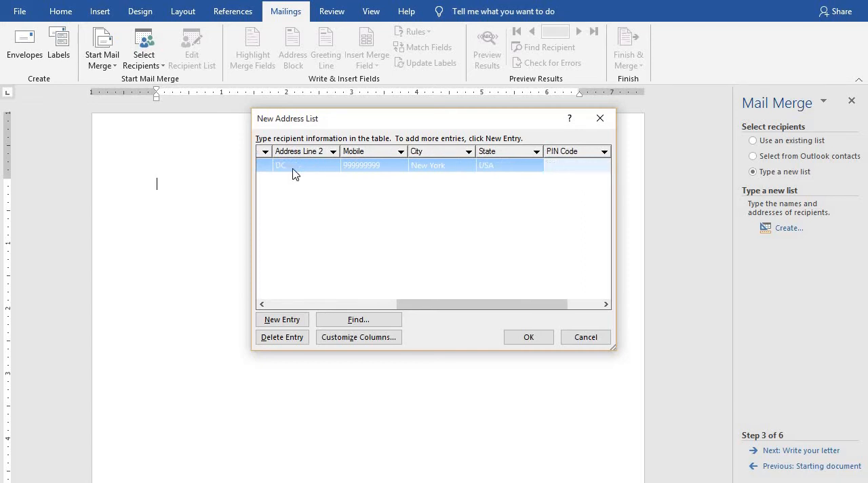
pyautogui.write('5641014')
pyautogui.press('Tab')
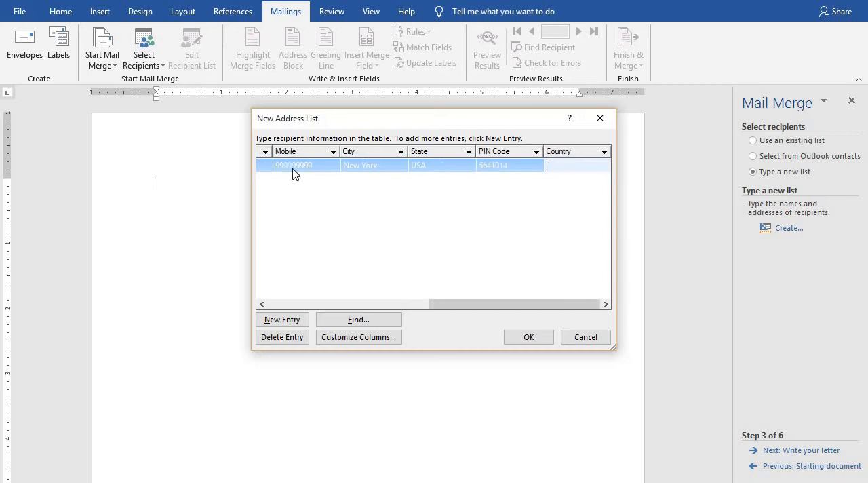
pyautogui.write('USA')
# Change the first recipient's state to Texas and add a new blank entry below.
pyautogui.click(449, 169)
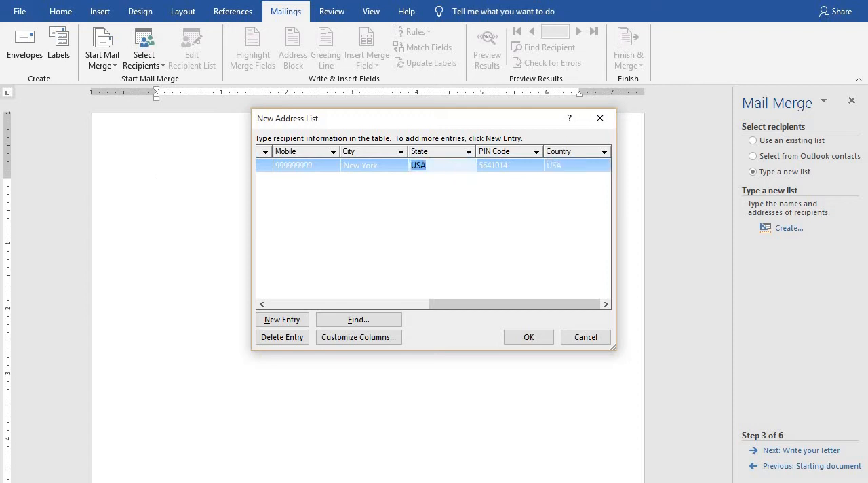
pyautogui.write('Mini')
pyautogui.press('BackSpace')
pyautogui.press('BackSpace')
pyautogui.press('BackSpace')
pyautogui.press('BackSpace')
pyautogui.write('Texas')
pyautogui.press('Tab')
pyautogui.press('Tab')
pyautogui.press('Tab')
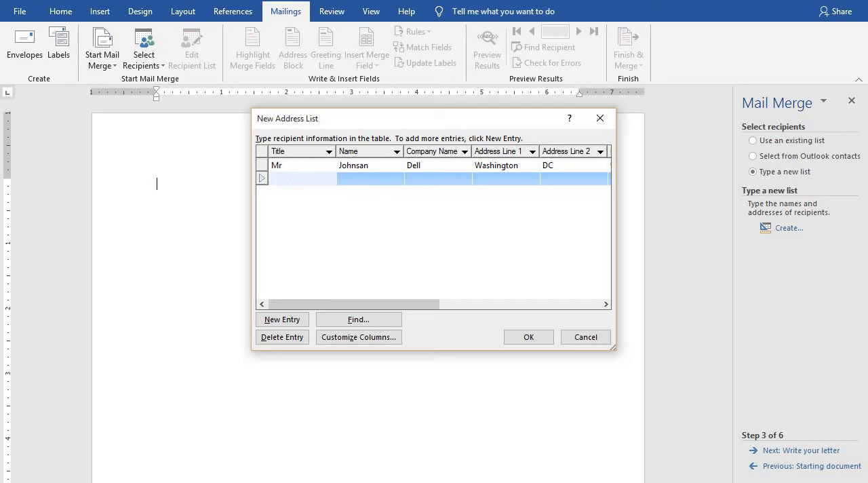
# Enter the title Miss, the recipient's full name and the company name Gordon Pvt Ltd in the second entry.
pyautogui.write('Miss')
pyautogui.press('Tab')
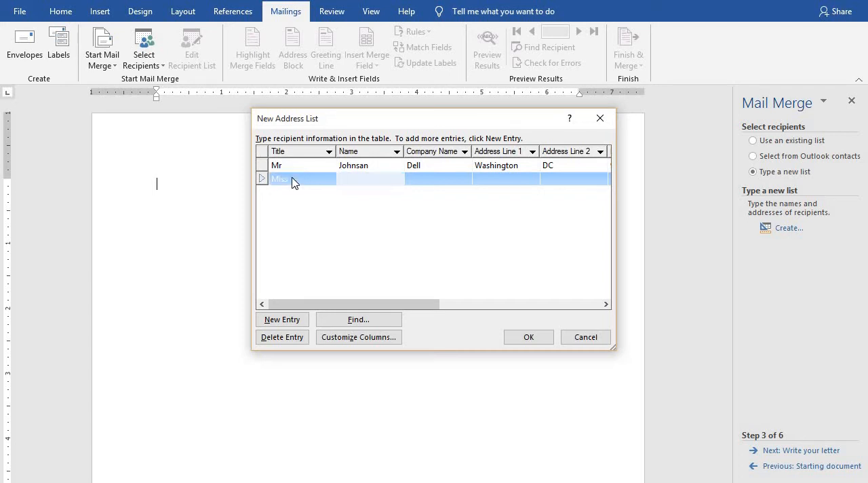
pyautogui.write('Sania Mirza')
pyautogui.press('Tab')
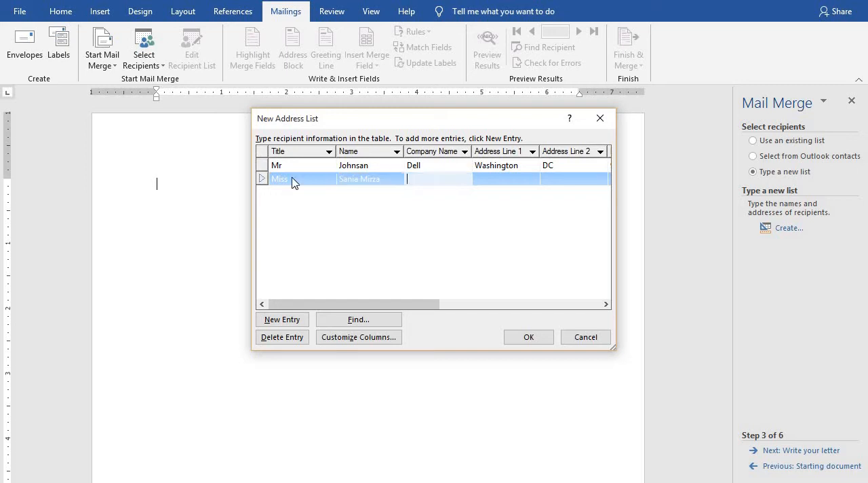
pyautogui.write('Gordon Pvt Ltd')
pyautogui.press('Tab')
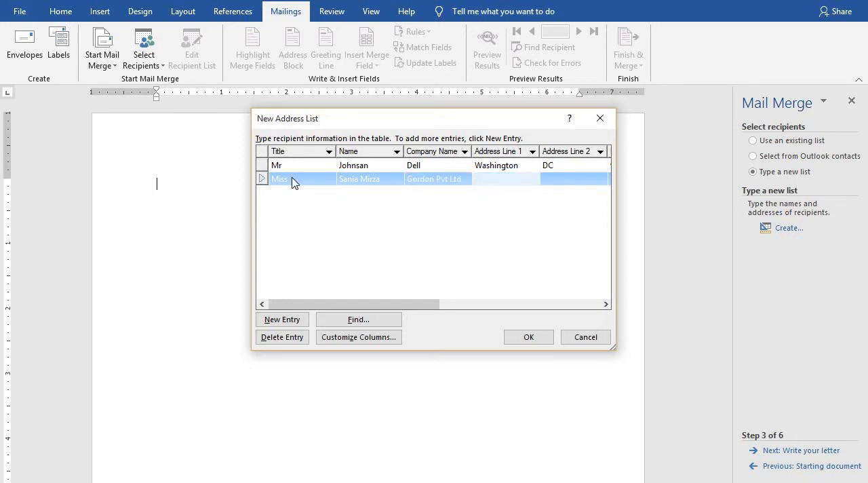
# Fill in both address lines and the mobile number of the second recipient.
pyautogui.write('Pochinki')
pyautogui.press('Tab')
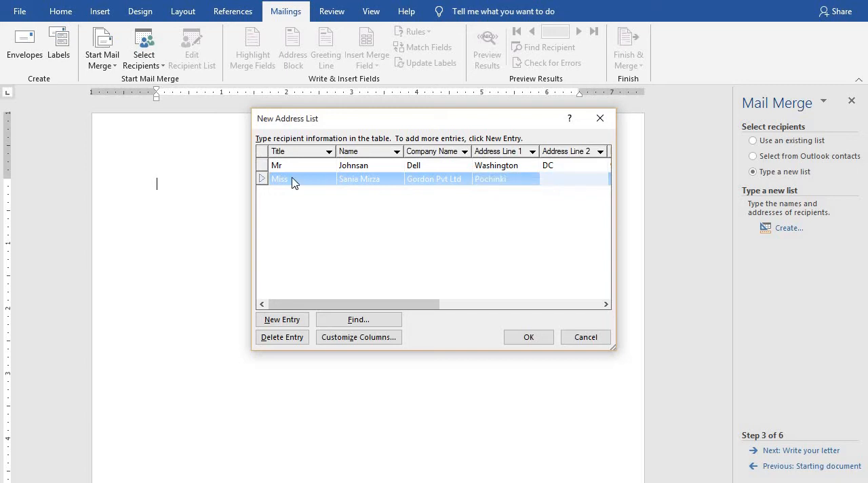
pyautogui.write('Ginder')
pyautogui.press('Tab')
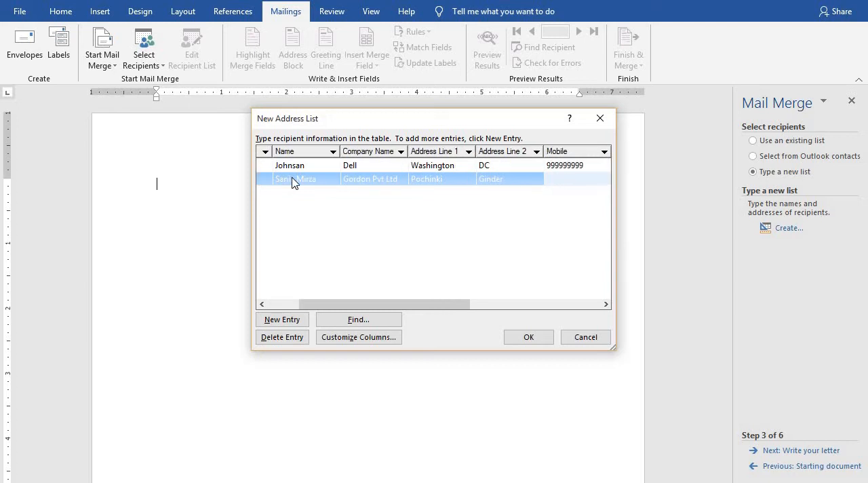
pyautogui.write('124578888')
pyautogui.press('Tab')
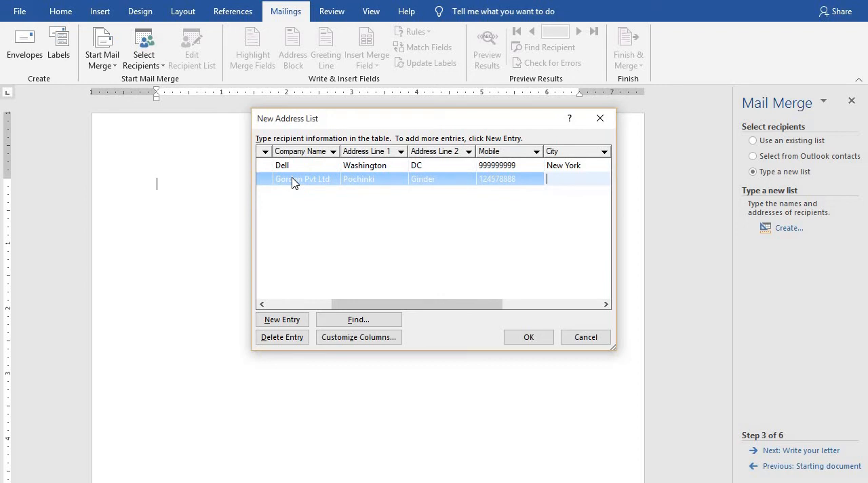
# Enter Ishlamabad as the second recipient's city and state, the postal PIN code and country Pakistan, then add a third blank entry.
pyautogui.write('Ishlamabad')
pyautogui.press('Tab')
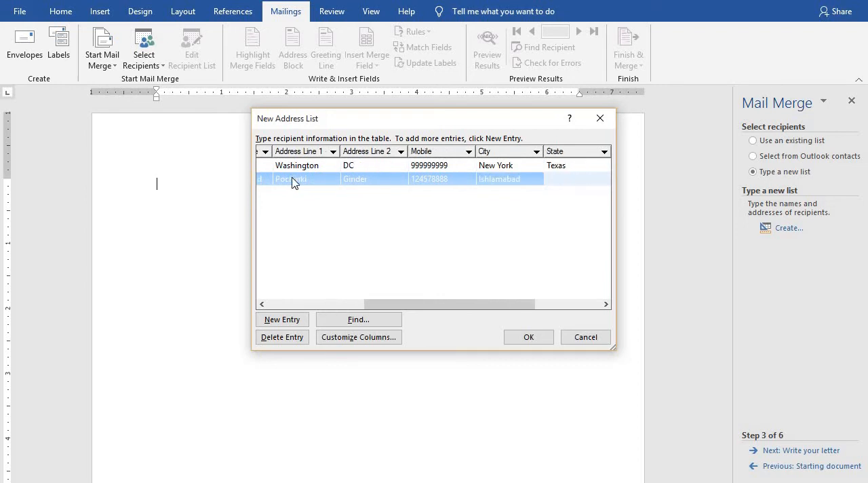
pyautogui.write('Ishlamabad')
pyautogui.press('Tab')
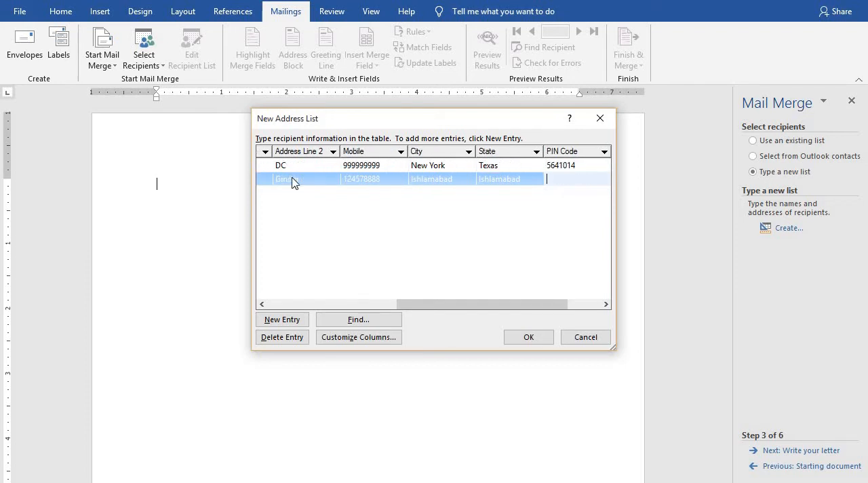
pyautogui.write('7847877')
pyautogui.press('Tab')
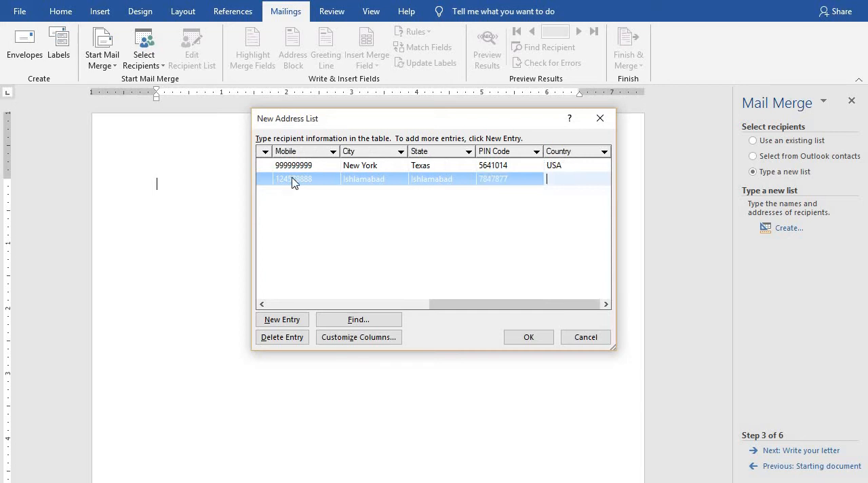
pyautogui.write('Pakistan')
pyautogui.press('Tab')
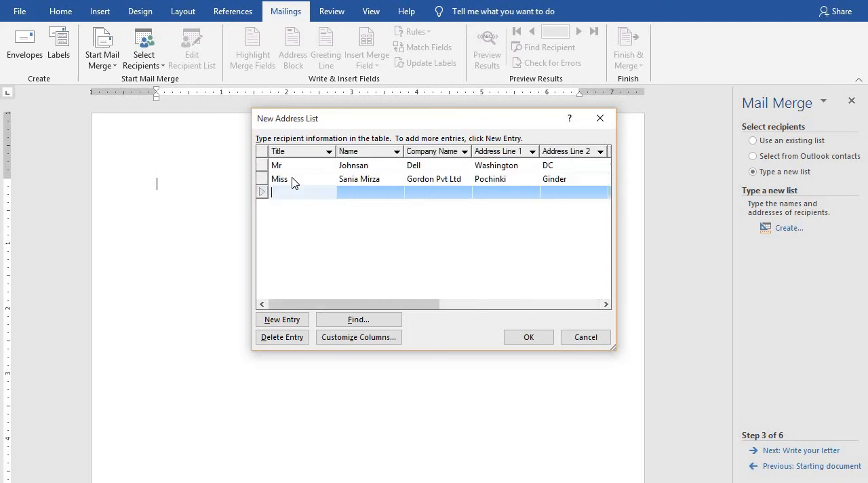
# Enter the title Mrs, the recipient's name and the company name in the third entry.
pyautogui.write('Mrs')
pyautogui.press('Tab')
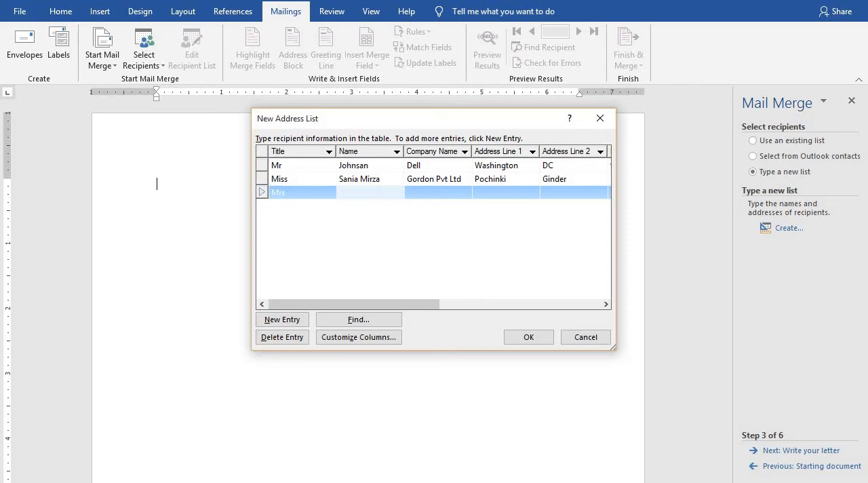
pyautogui.write('Kylie')
pyautogui.press('Tab')
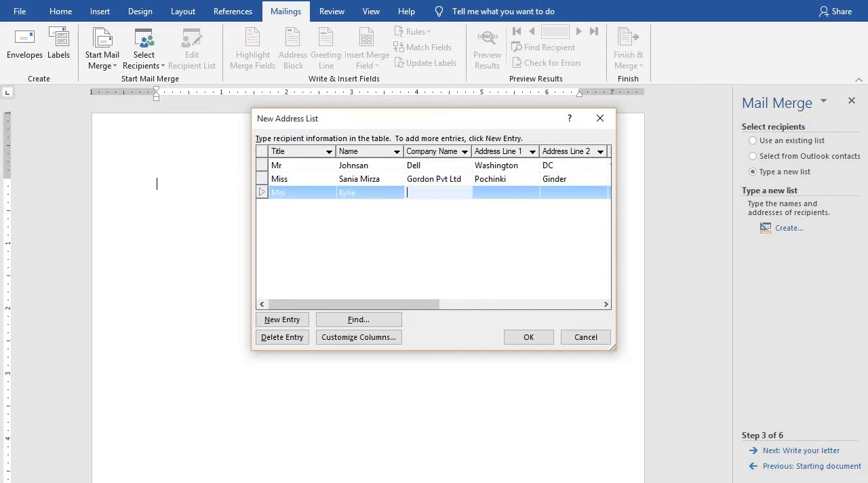
pyautogui.write('Kylie Jener')
pyautogui.press('Tab')
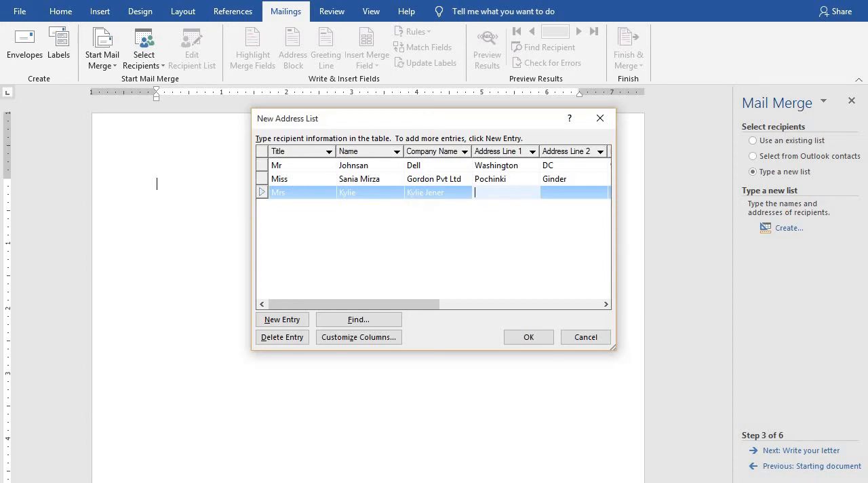
# Fill in both address lines and the mobile number of the third recipient.
pyautogui.write('Minisota')
pyautogui.press('Tab')
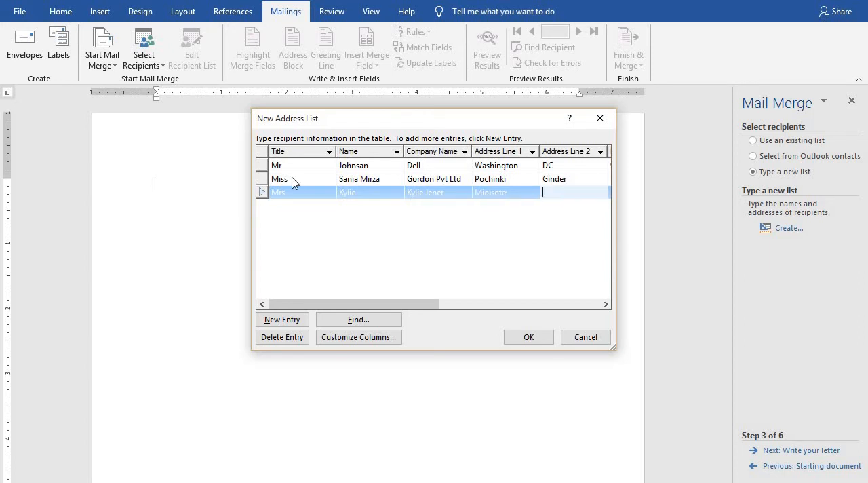
pyautogui.write('123rd St')
pyautogui.press('Tab')
pyautogui.write('9874')
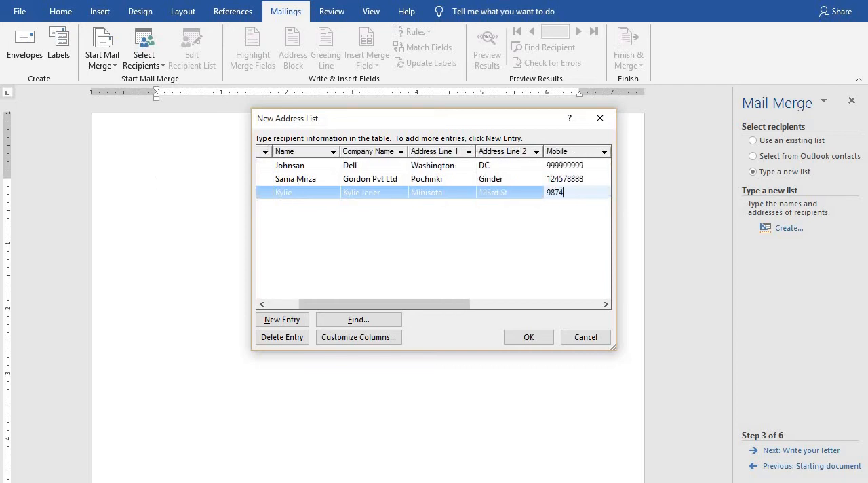
pyautogui.write('78877')
pyautogui.press('Tab')
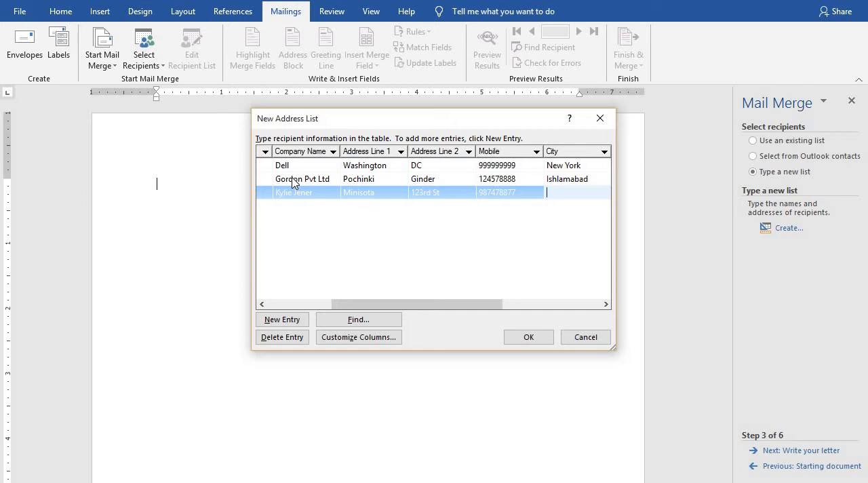
# Enter city Uttah, state Washington, the postal PIN code and country USA for the third recipient.
pyautogui.write('Uttah')
pyautogui.press('Tab')
pyautogui.write('Wa')
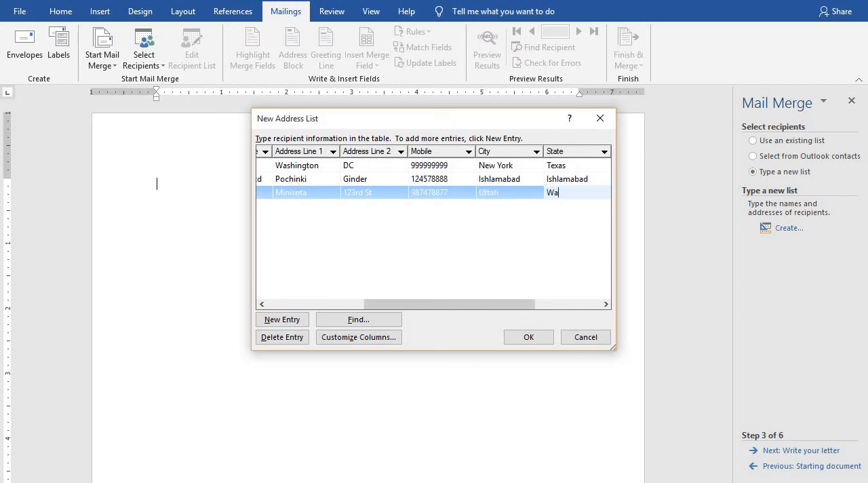
pyautogui.write('shington')
pyautogui.press('Tab')
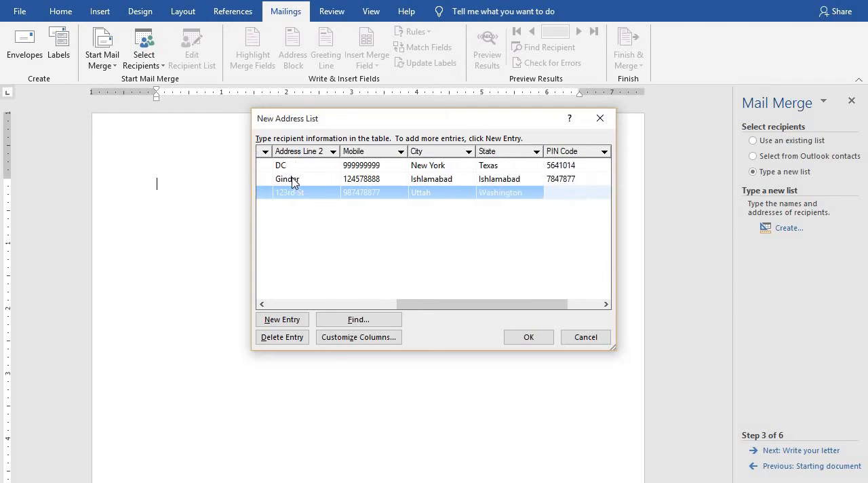
pyautogui.write('451427')
pyautogui.press('Tab')
pyautogui.write('U')
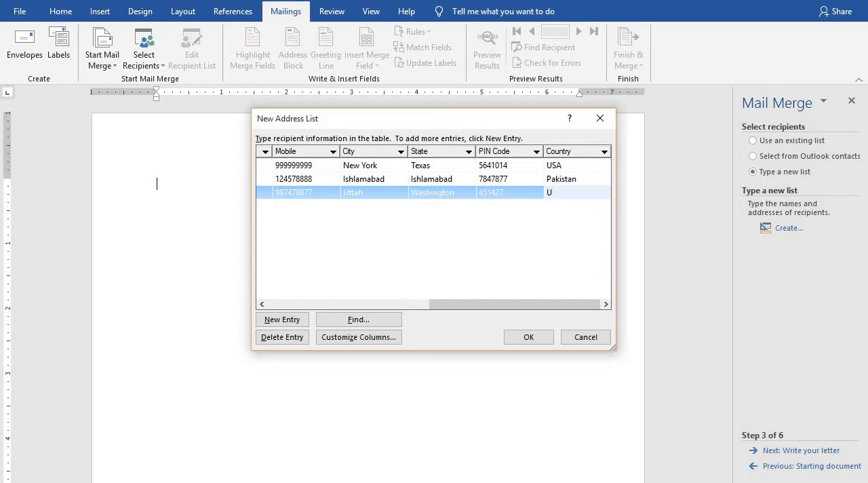
pyautogui.write('SA')
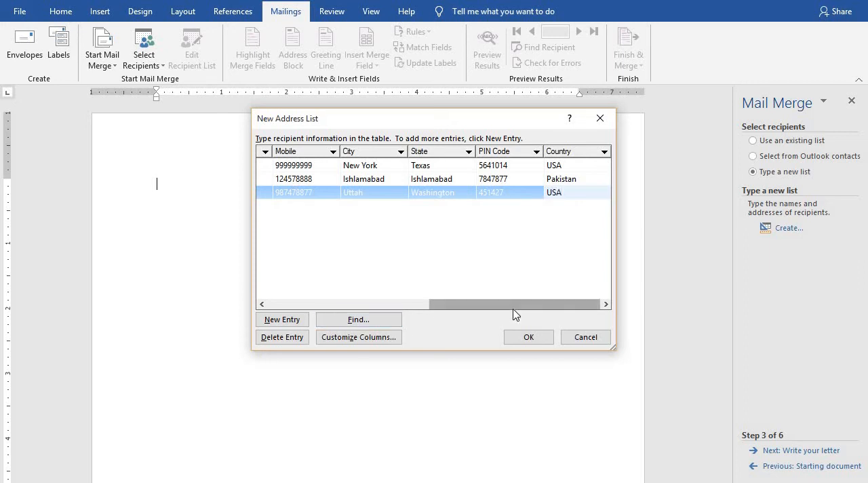
# Accept the completed address list and save it to the Desktop under the file name Customer data.
pyautogui.moveTo(516, 306); pyautogui.dragTo(306, 297)
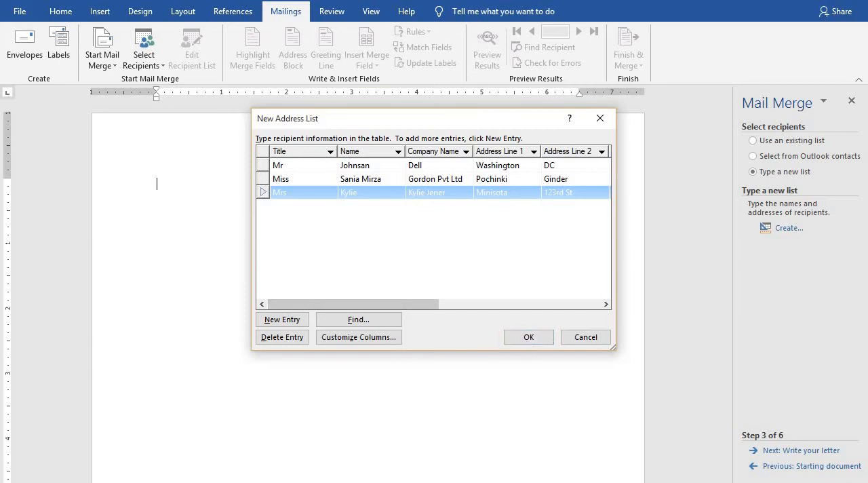
pyautogui.click(263, 179)
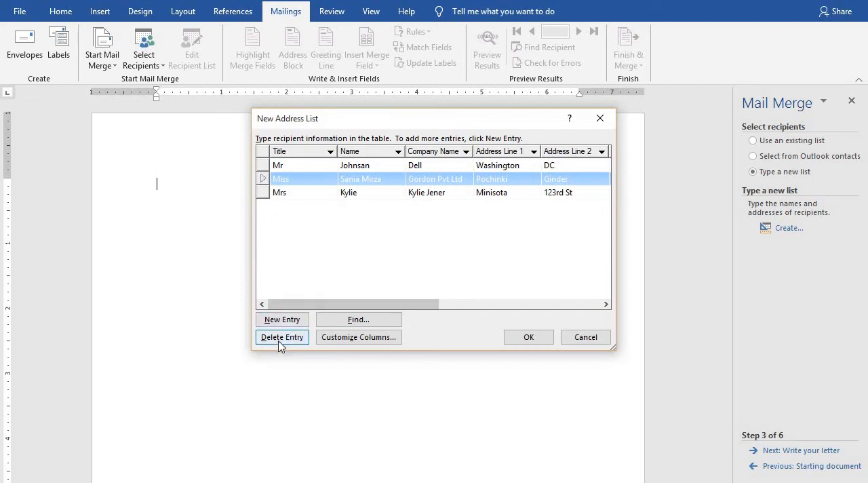
pyautogui.click(535, 342)
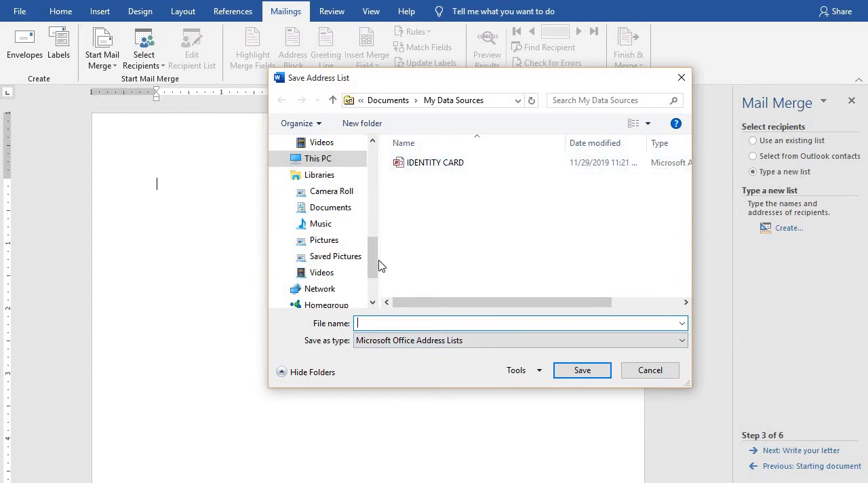
pyautogui.moveTo(373, 266); pyautogui.dragTo(381, 195)
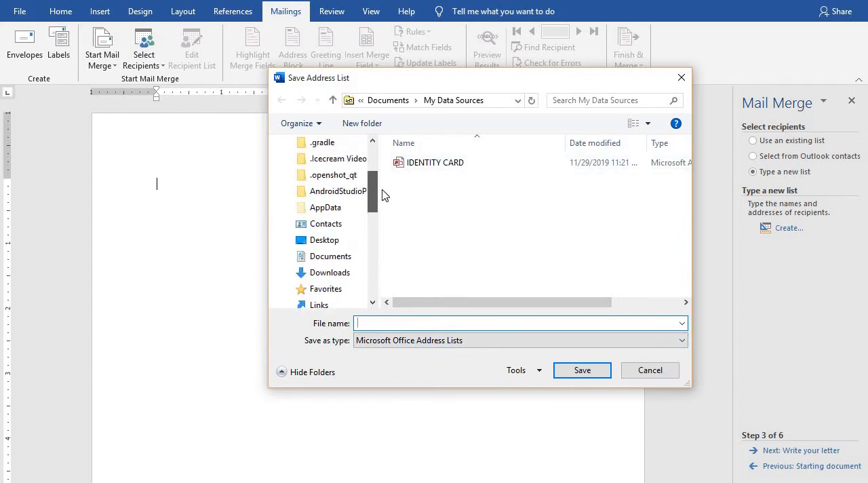
pyautogui.click(343, 240)
pyautogui.click(400, 323)
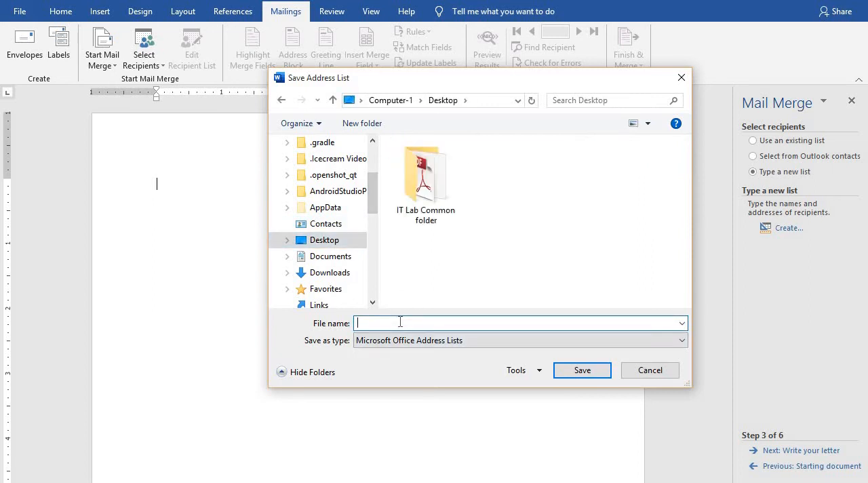
pyautogui.write('Customer data')
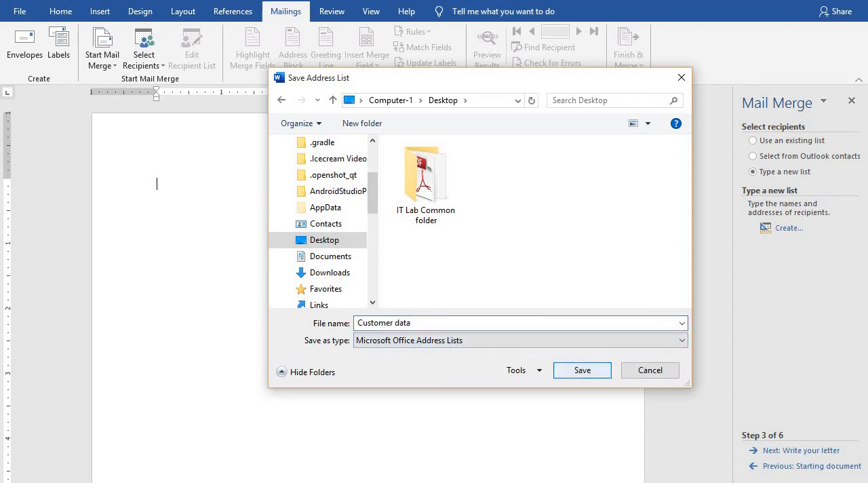
pyautogui.click(566, 370)
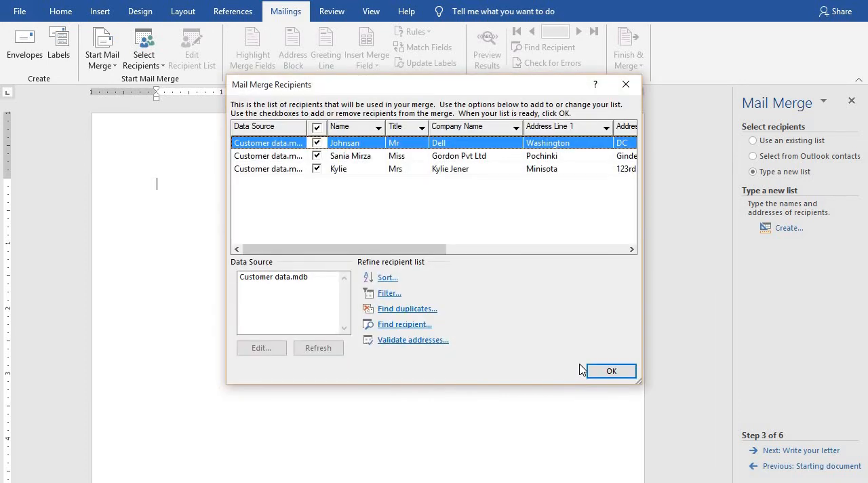
# Accept all recipients from the Customer data.mdb source and advance the mail merge to writing the letter.
pyautogui.click(275, 277)
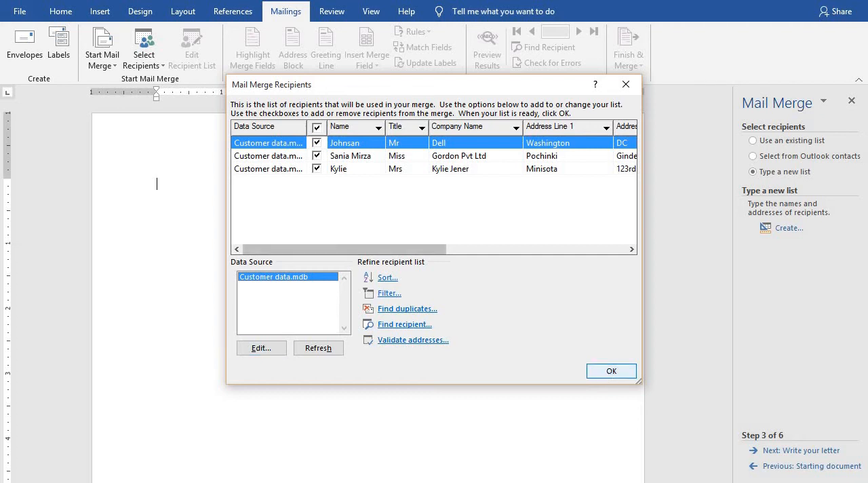
pyautogui.click(611, 371)
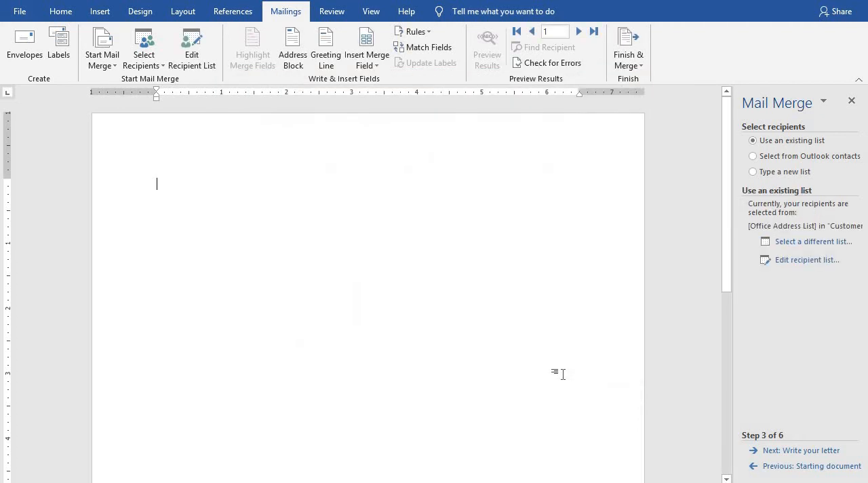
pyautogui.click(807, 450)
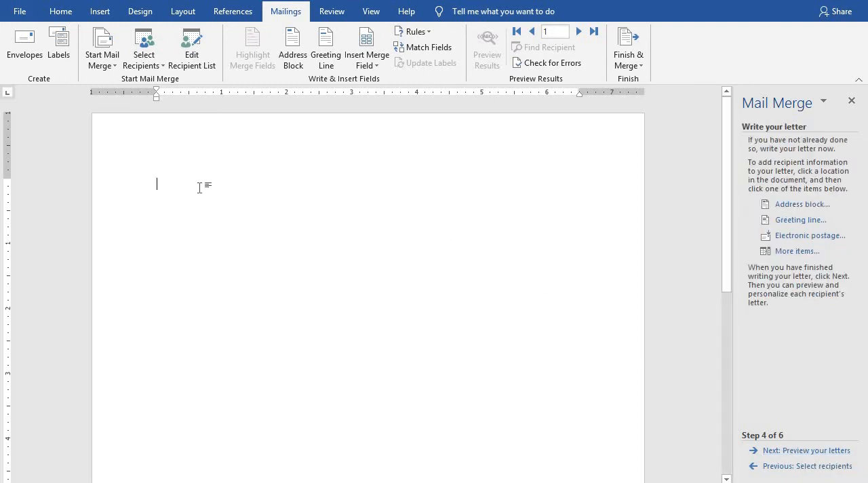
# Start the letter with "To," and insert the Title and Name merge fields on the line below, followed by a comma.
pyautogui.write('To,')
pyautogui.press('Return')
pyautogui.write('Mr.')
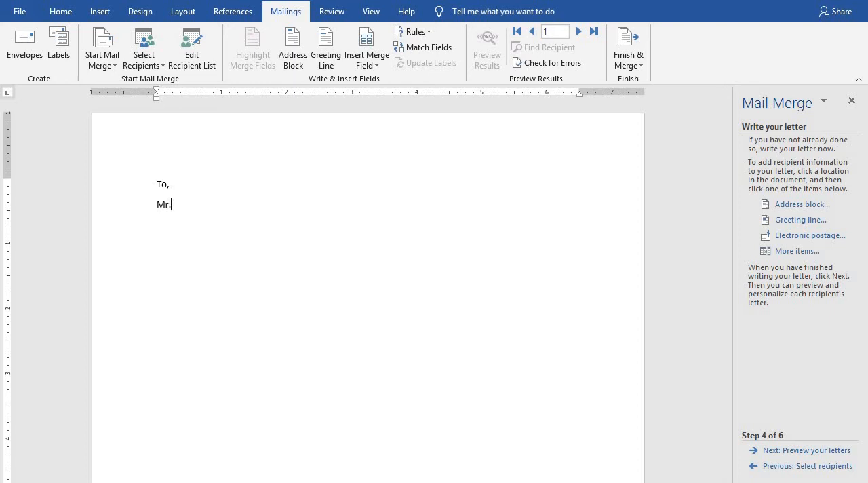
pyautogui.press('BackSpace')
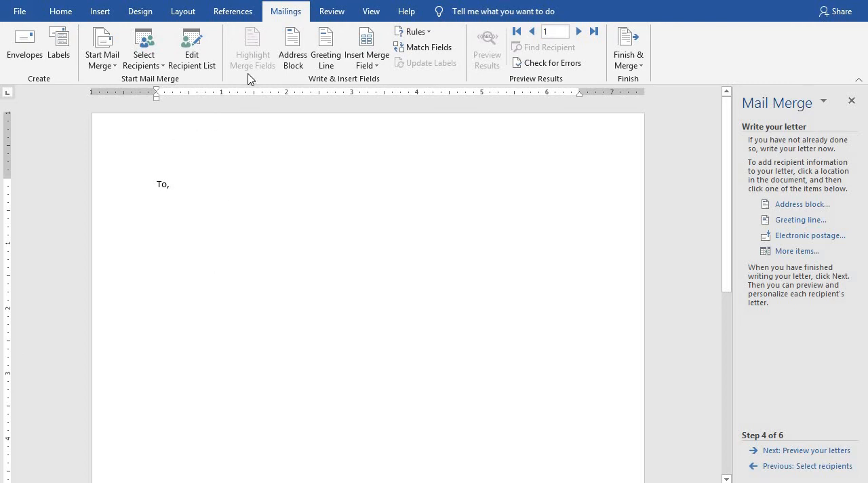
pyautogui.click(377, 66)
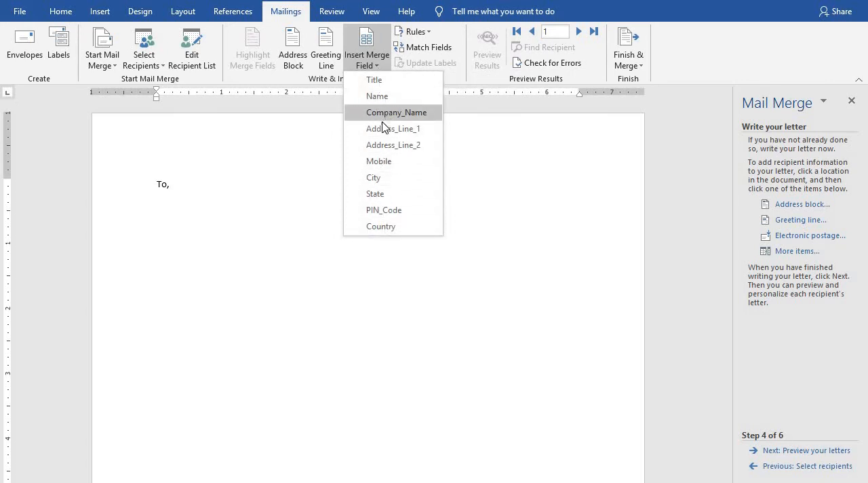
pyautogui.click(385, 80)
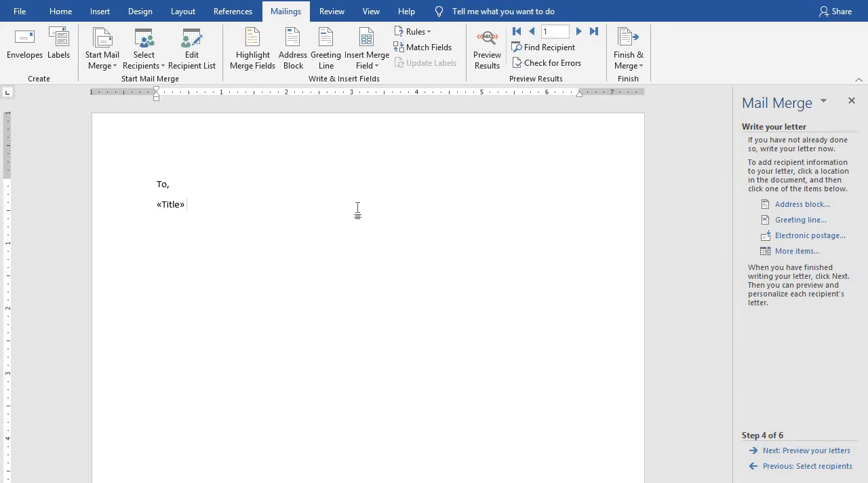
pyautogui.click(384, 72)
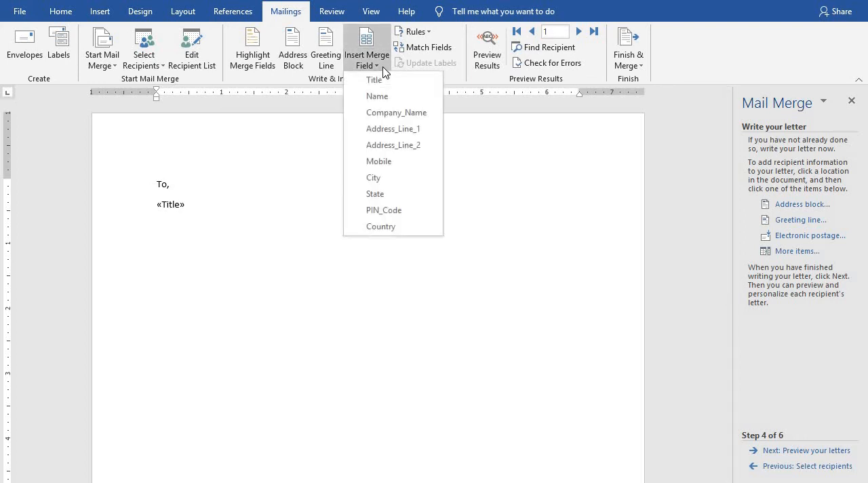
pyautogui.click(377, 96)
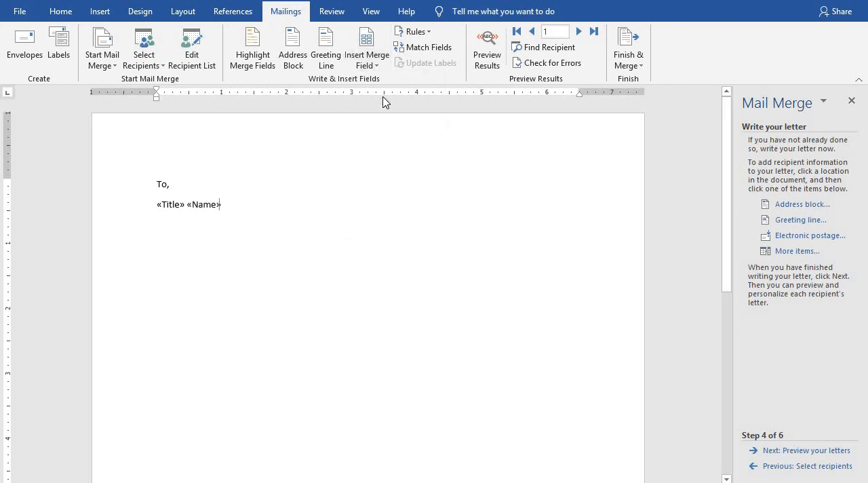
pyautogui.write(',')
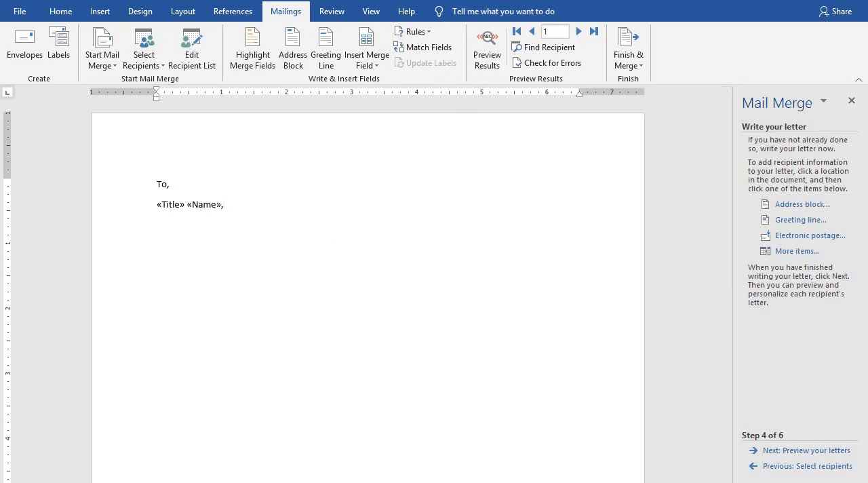
# Insert the Address_Line_1 and Address_Line_2 merge fields on the line below the name, each followed by a comma.
pyautogui.click(377, 66)
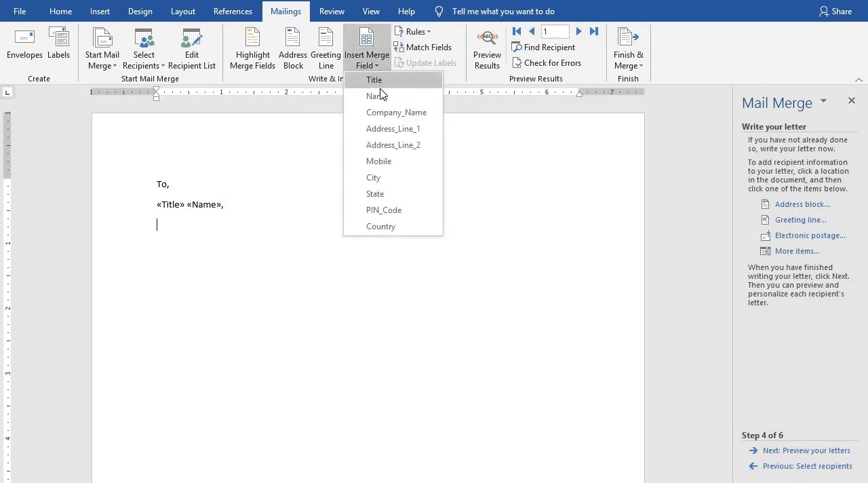
pyautogui.click(392, 129)
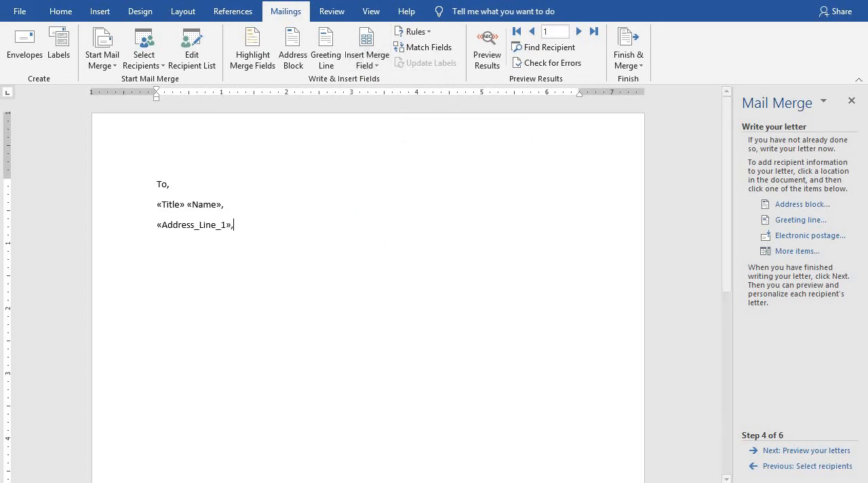
pyautogui.write(',')
pyautogui.click(367, 60)
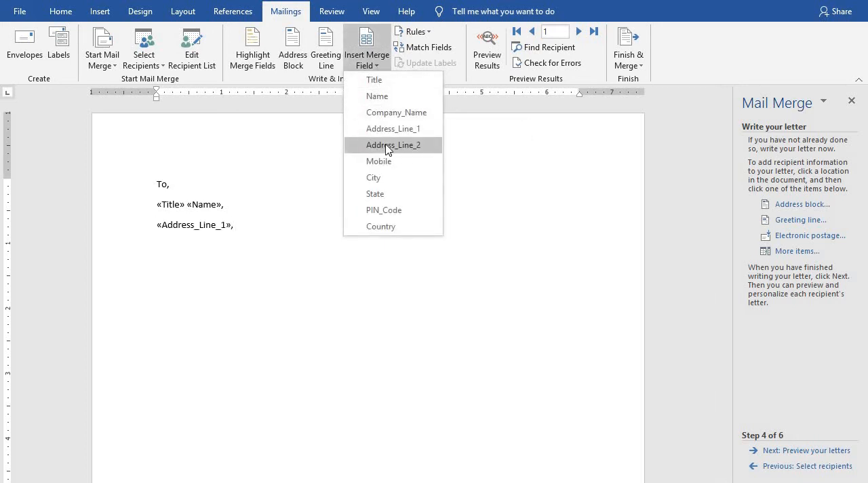
pyautogui.click(388, 145)
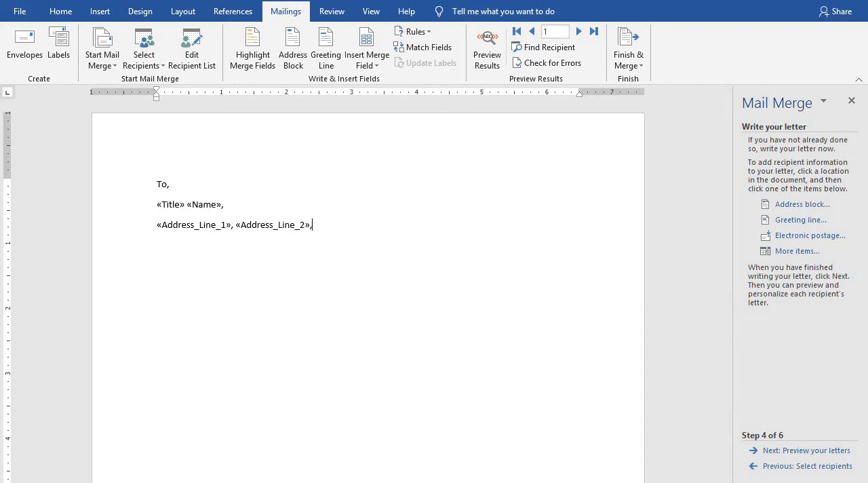
pyautogui.write(',')
# Insert the City and State merge fields on a new line below the address lines, each followed by a comma.
pyautogui.press('Return')
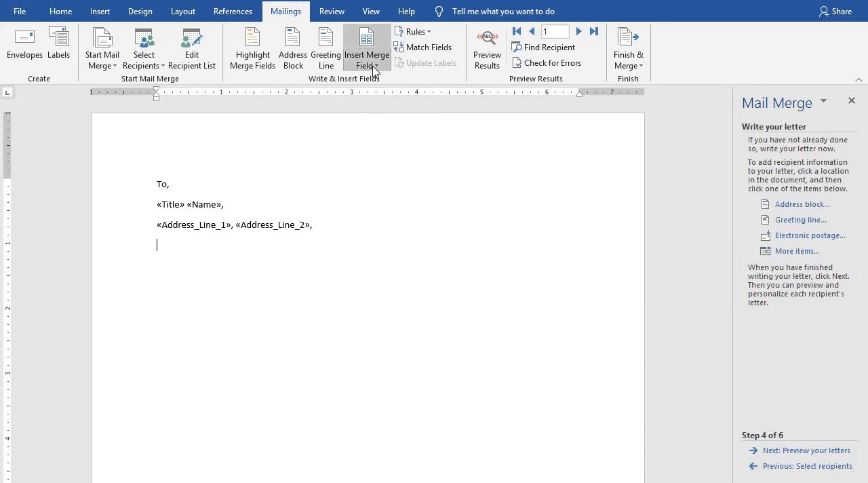
pyautogui.click(372, 68)
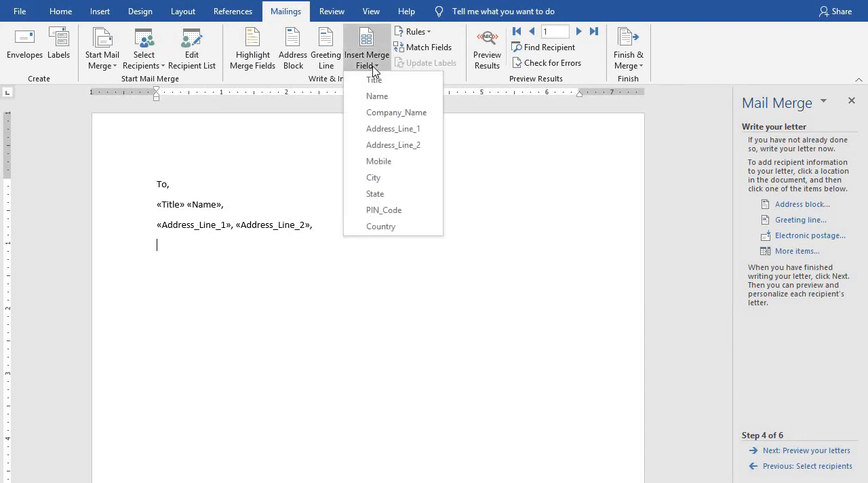
pyautogui.click(389, 182)
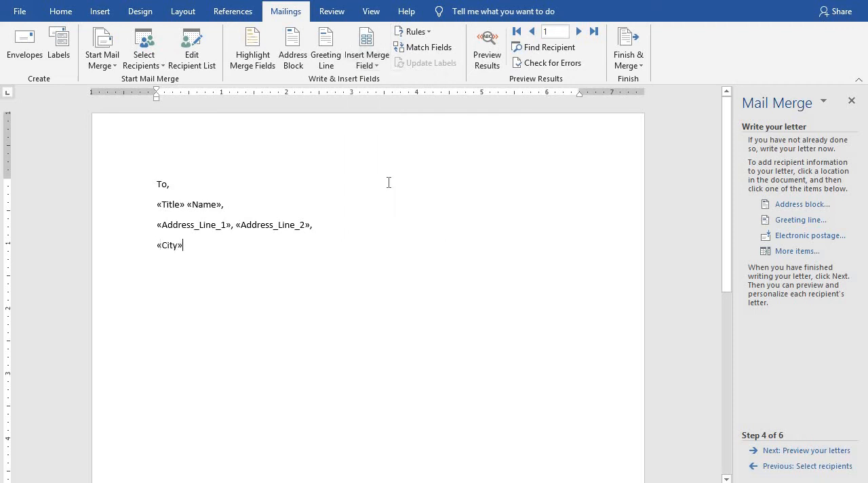
pyautogui.write(',')
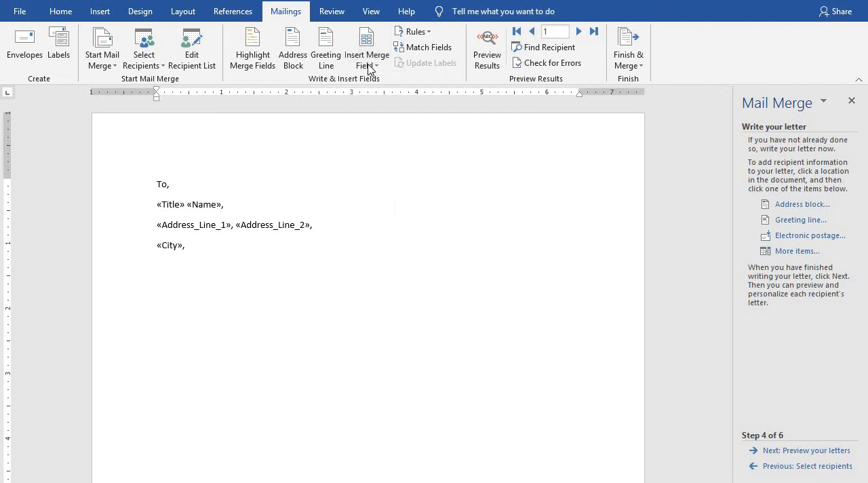
pyautogui.click(370, 67)
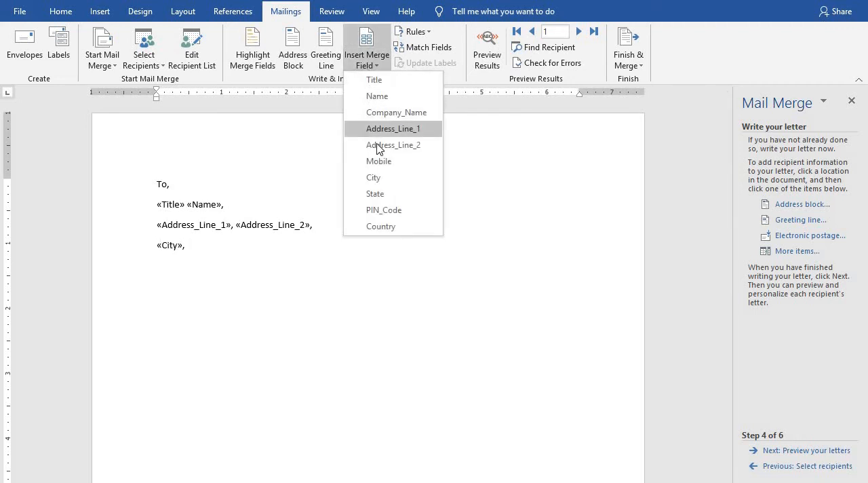
pyautogui.click(382, 196)
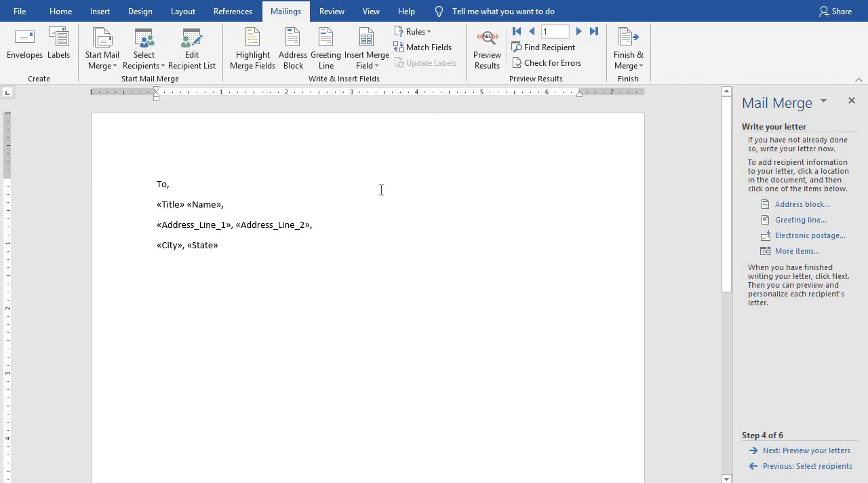
pyautogui.write(',')
# Insert the Country and PIN_Code merge fields on a new line below City and State, separated by a hyphen and followed by a period.
pyautogui.press('Return')
pyautogui.click(376, 66)
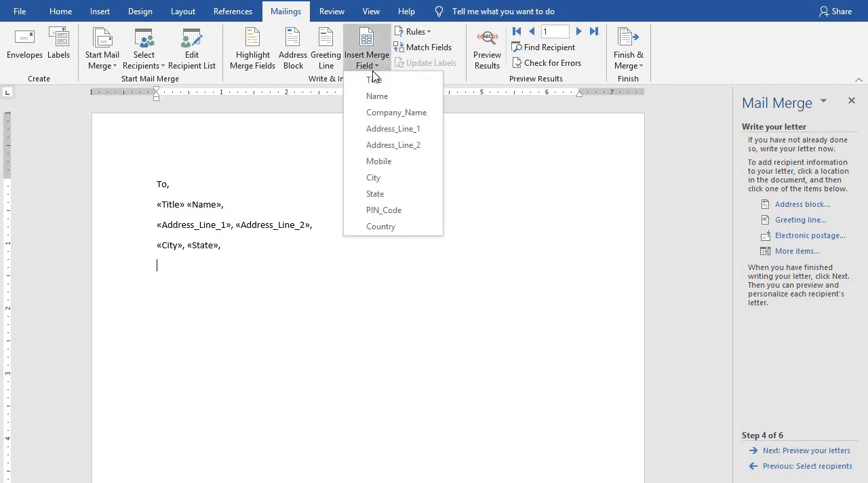
pyautogui.click(384, 226)
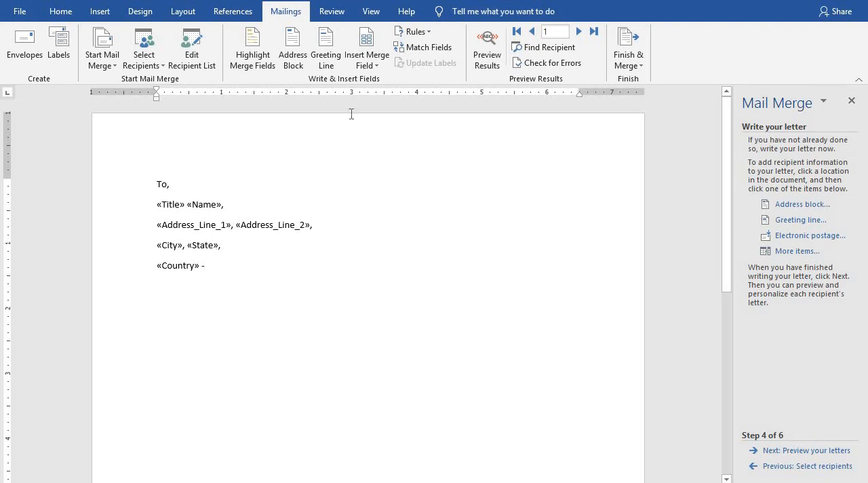
pyautogui.click(376, 65)
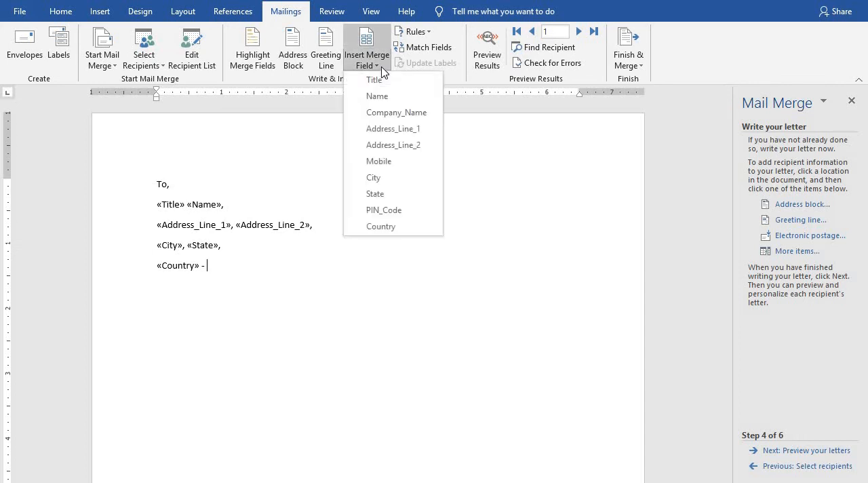
pyautogui.click(398, 210)
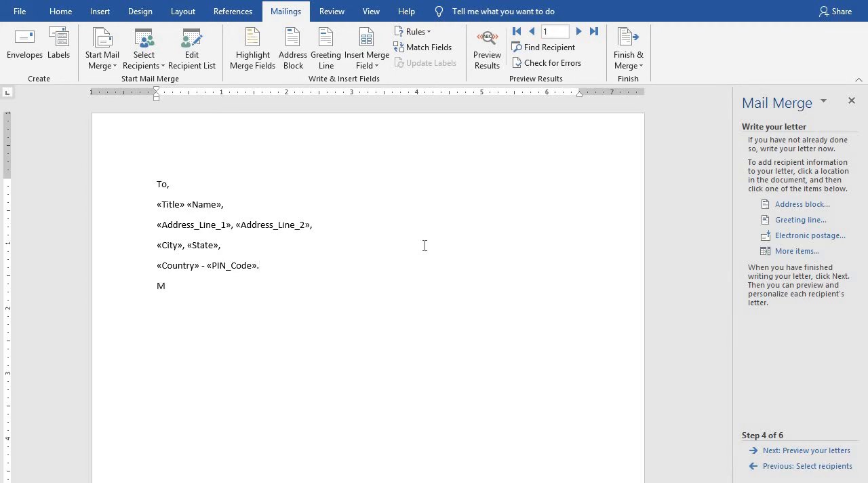
# Add a "Mobile Number:" line below the country line and insert the Mobile merge field after the label.
pyautogui.write('bile Number:')
pyautogui.click(376, 68)
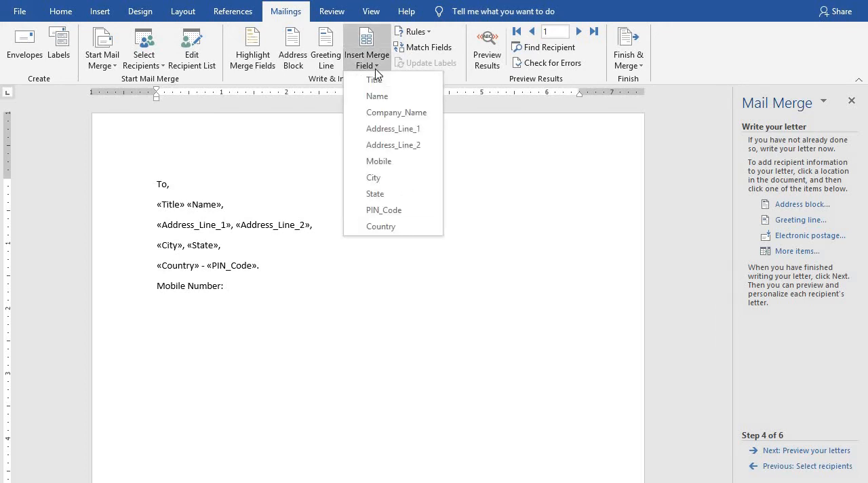
pyautogui.click(394, 162)
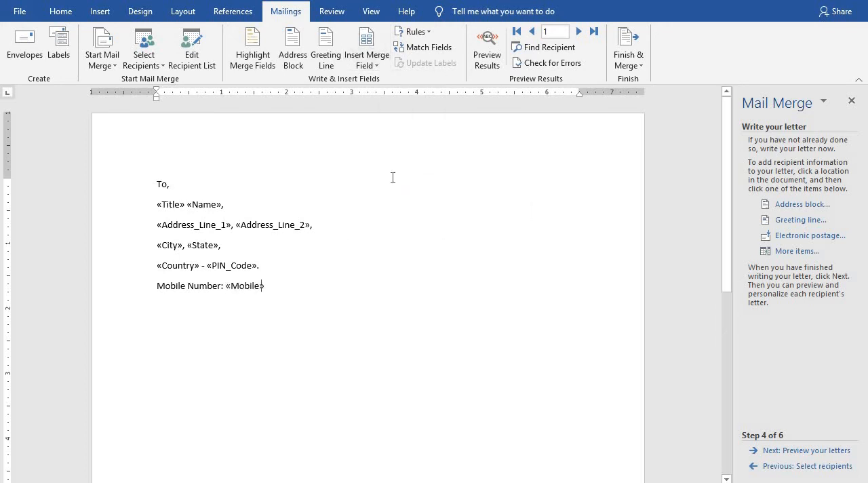
# Label the PIN_Code field by adding "PIN Code -" before it, and end the mobile number line with a period.
pyautogui.click(213, 265)
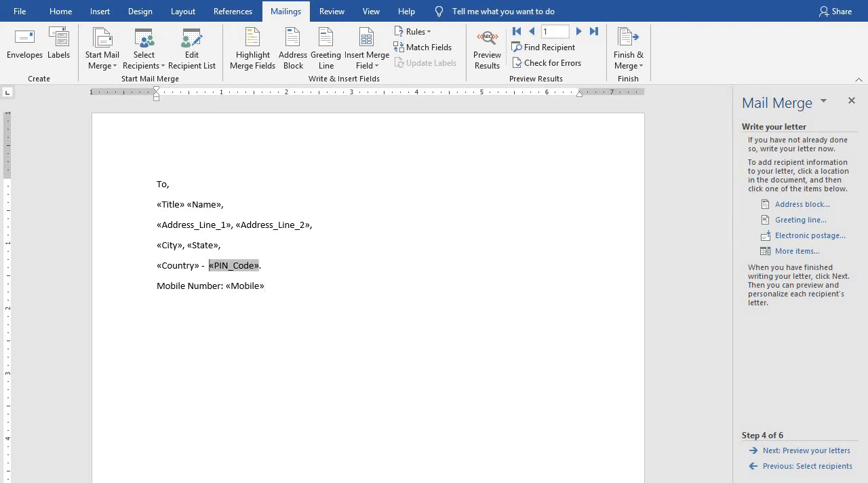
pyautogui.write('PIB')
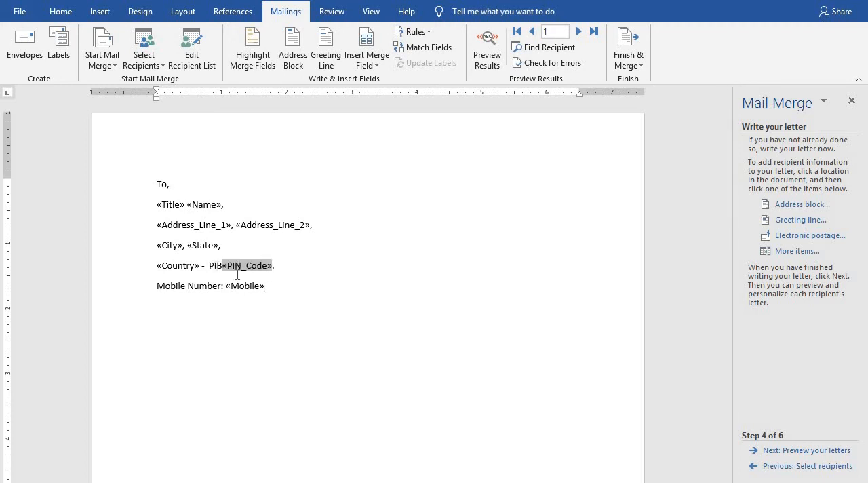
pyautogui.press('BackSpace')
pyautogui.write('N Code')
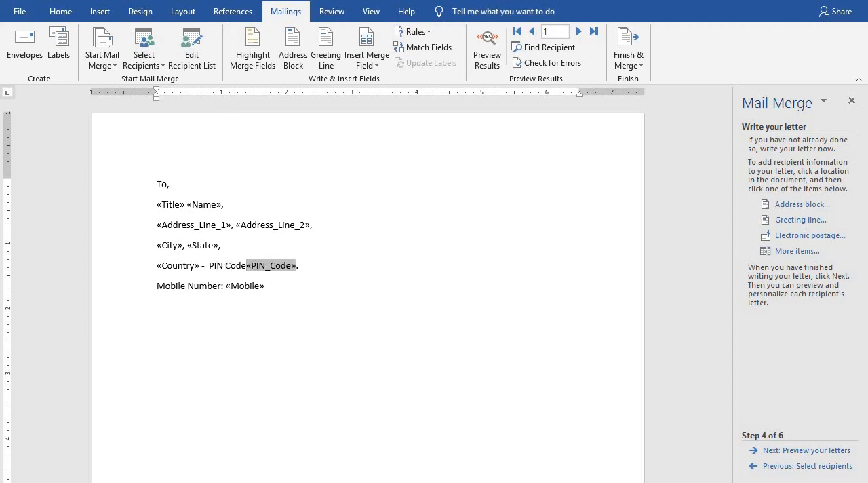
pyautogui.write('-')
pyautogui.press('BackSpace')
pyautogui.write('-')
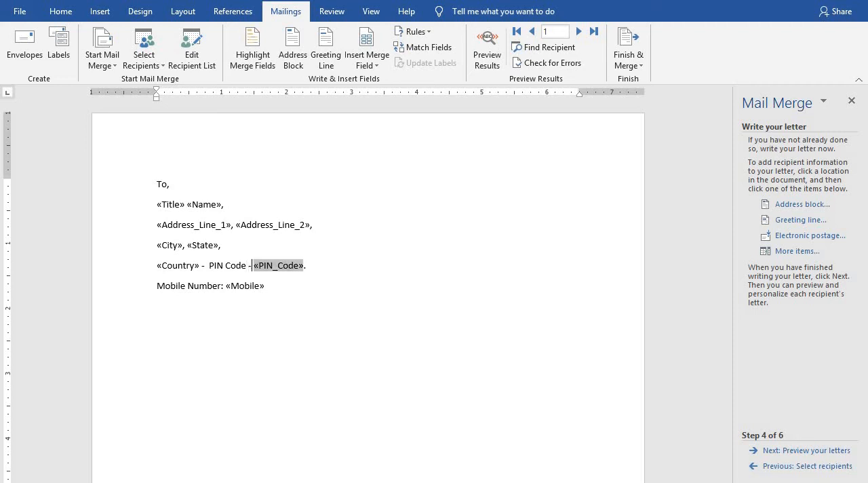
pyautogui.click(274, 287)
pyautogui.write('.  ')
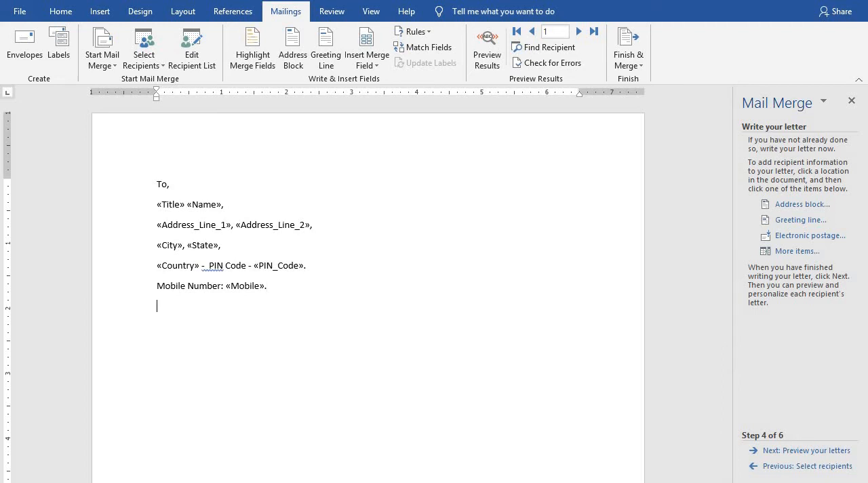
pyautogui.write('Dear')
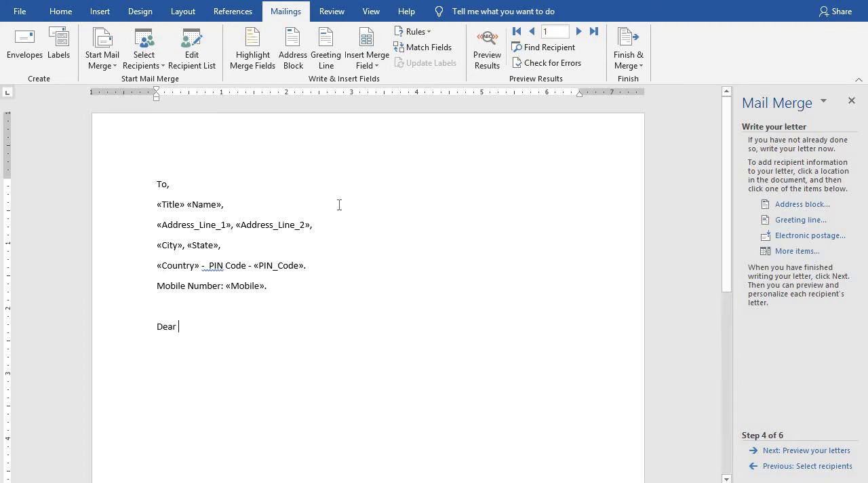
# Write the salutation "Dear" with the Title and Name merge fields and a comma, one blank line below the mobile number.
pyautogui.click(378, 71)
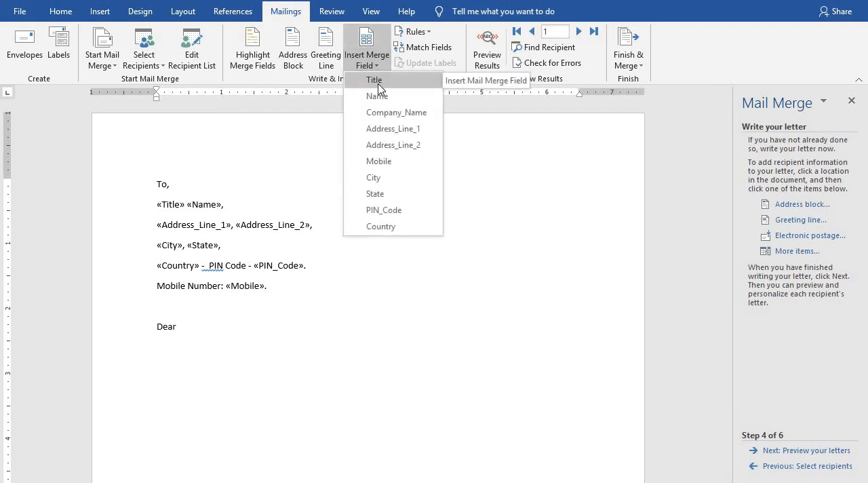
pyautogui.click(375, 80)
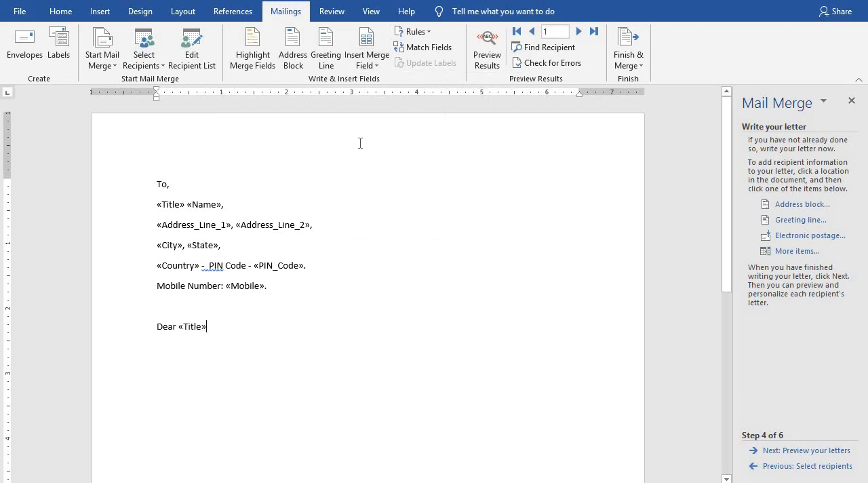
pyautogui.click(369, 66)
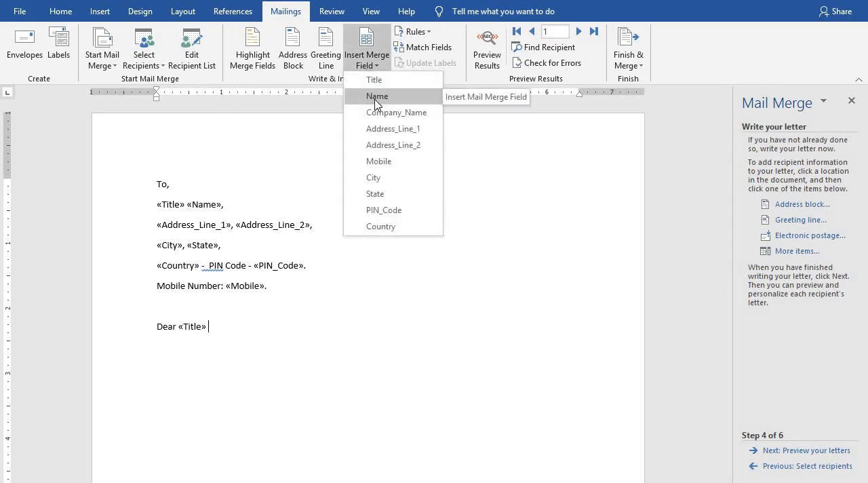
pyautogui.click(376, 97)
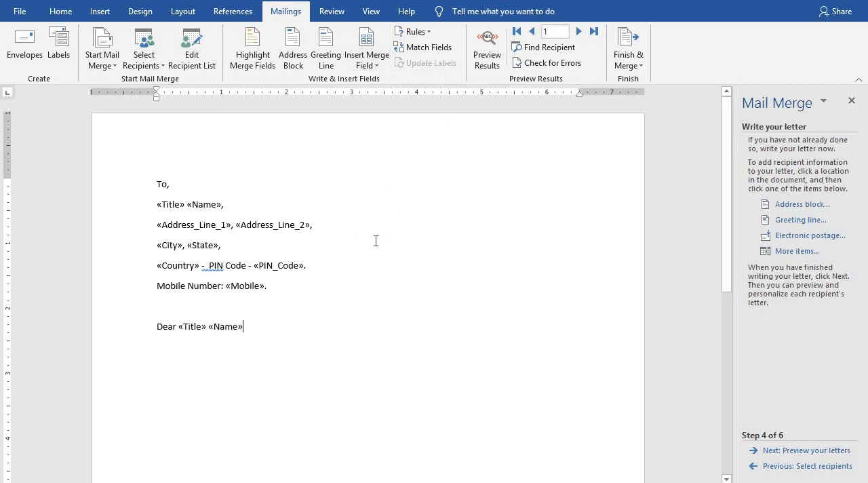
pyautogui.write(',')
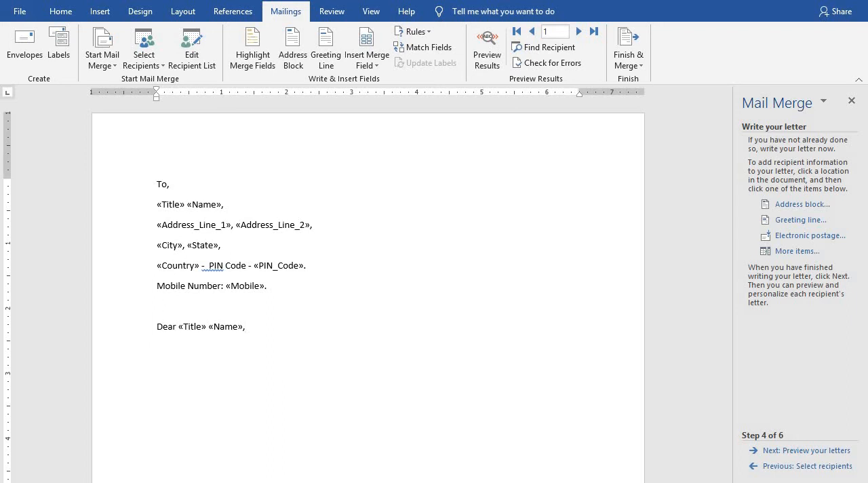
# Generate placeholder body paragraphs below the salutation with =rand().
pyautogui.press('Return')
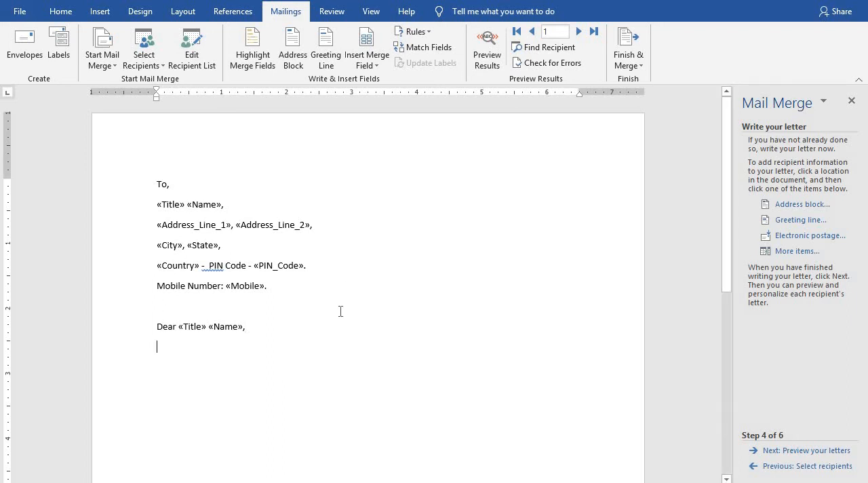
pyautogui.scroll(-2, 312, 311)
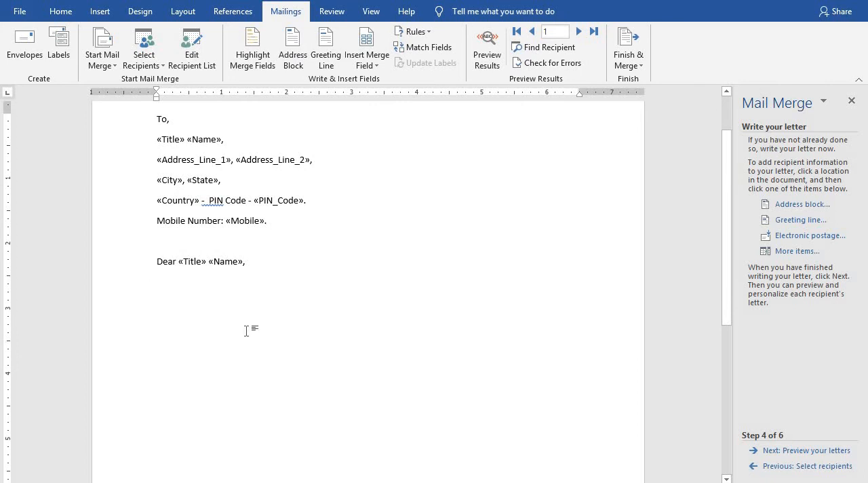
pyautogui.write('=r')
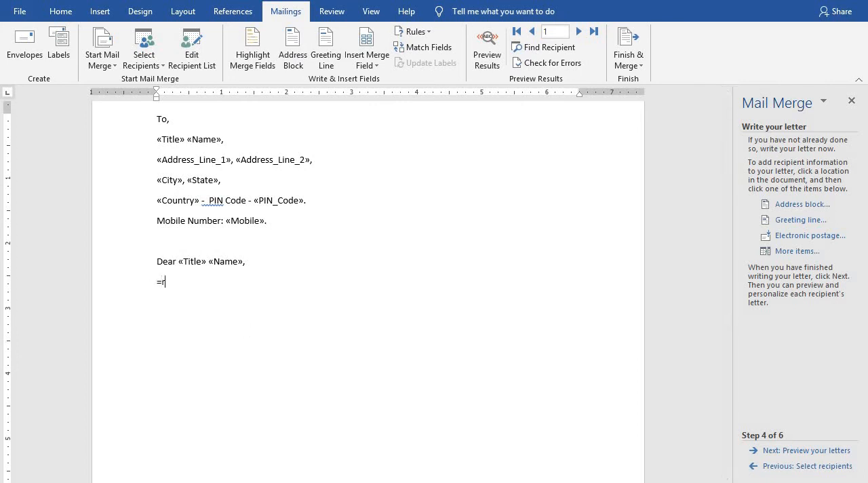
pyautogui.write('and()')
pyautogui.press('Return')
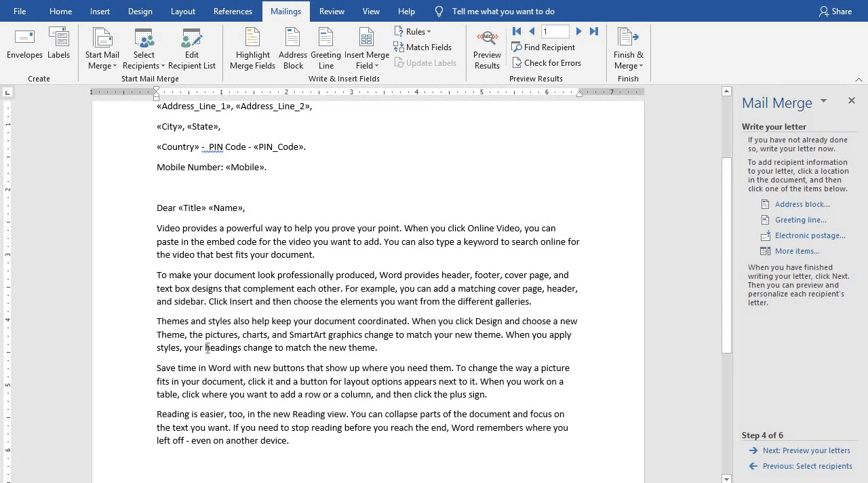
# Delete the last two placeholder paragraphs, beginning with "Save time in Word" and "Reading is easier".
pyautogui.hotkey('ctrl', 'shift', 'Up')
pyautogui.hotkey('ctrl', 'shift', 'Up')
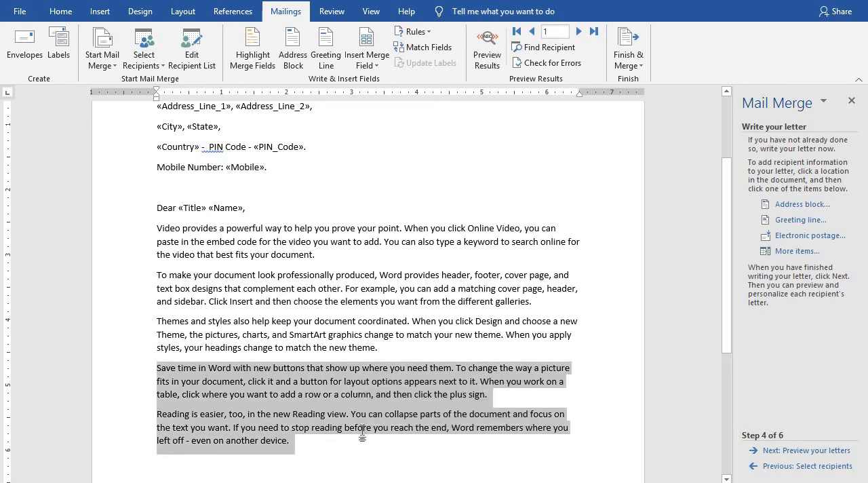
pyautogui.press('Delete')
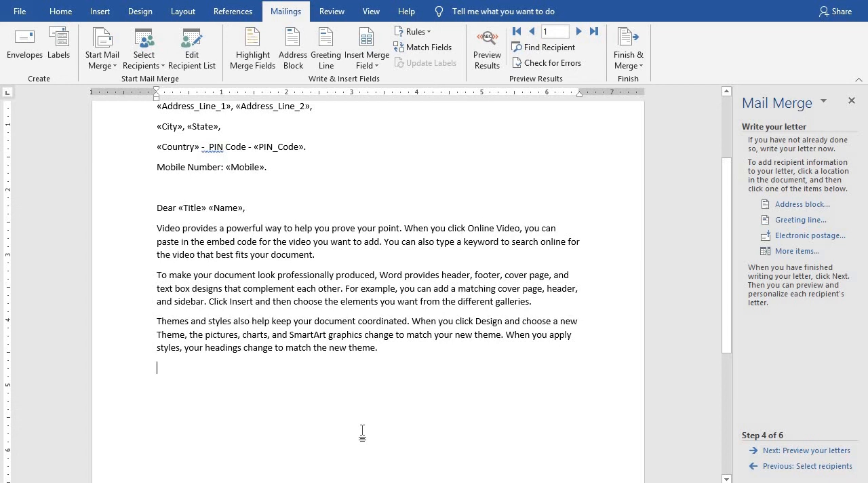
# Close the letter with "Thanking you.", "With best regards," and the signature "XYZ ...." on separate lines.
pyautogui.write('Than')
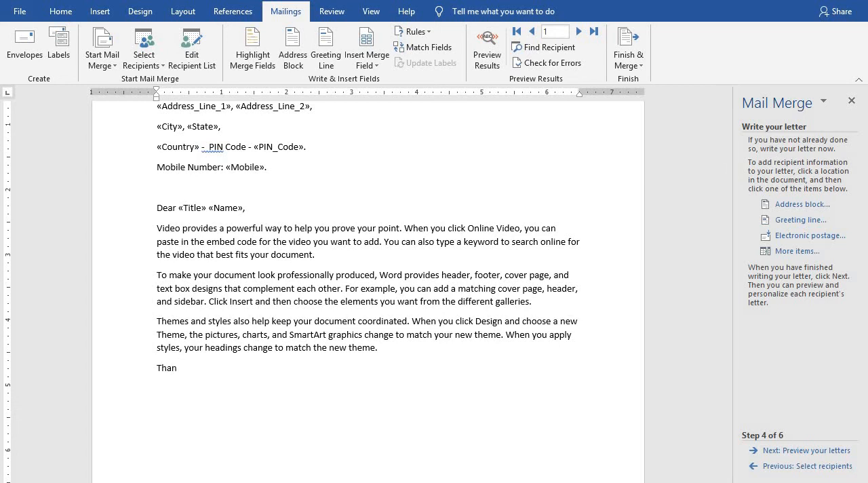
pyautogui.write('ing you. ')
pyautogui.write('With best')
pyautogui.write(' regards')
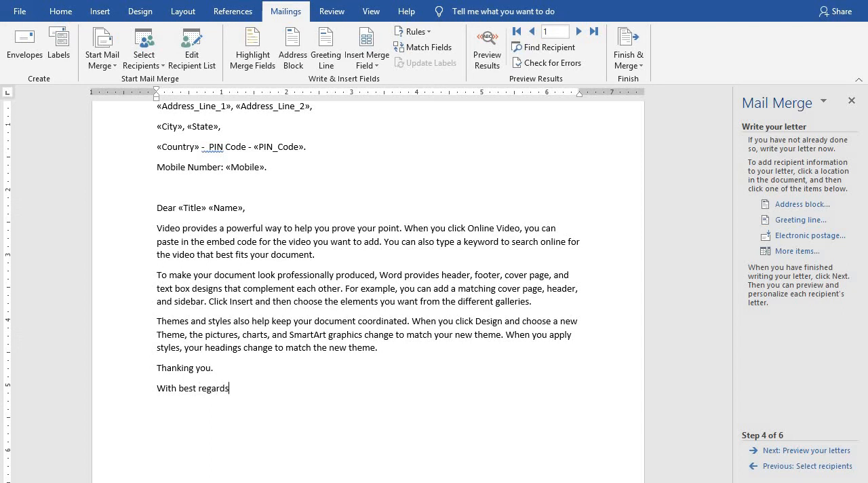
pyautogui.write(',')
pyautogui.press('Return')
pyautogui.write('XYZ ....')
# Advance the mail merge to previewing the letters and show the first recipient's address block.
pyautogui.scroll(2, 399, 336)
pyautogui.scroll(-2, 393, 328)
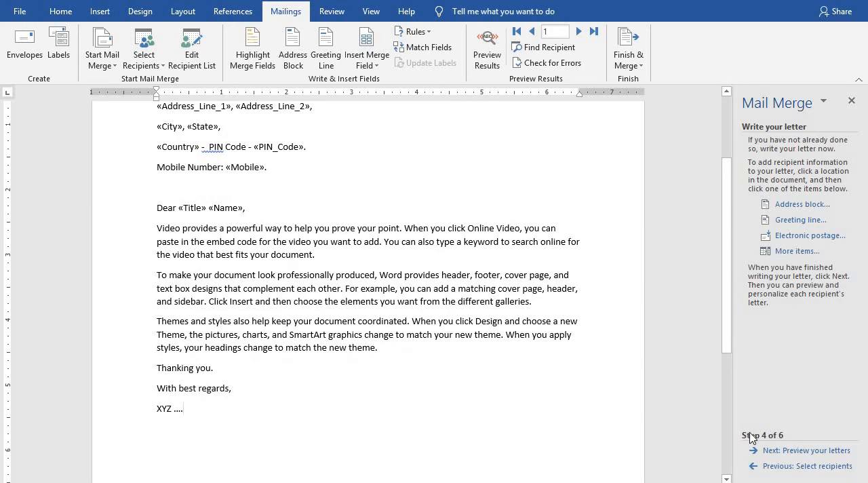
pyautogui.click(807, 451)
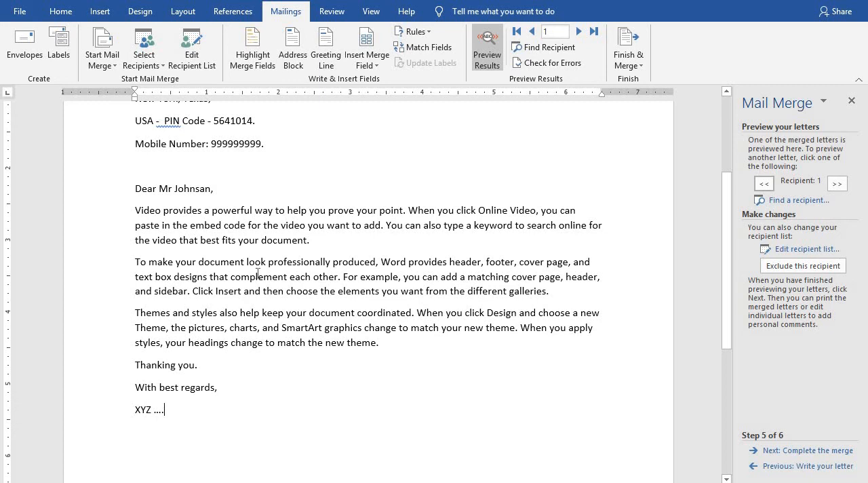
pyautogui.scroll(3, 258, 274)
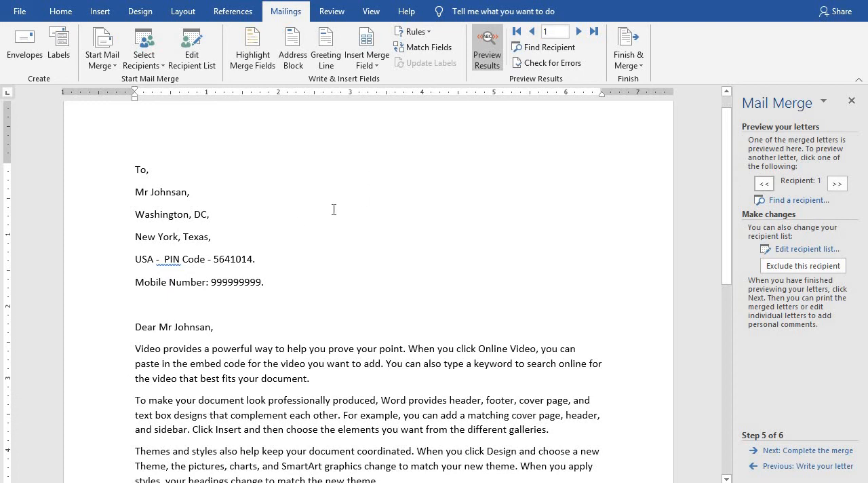
# Preview the second and third recipients' letters, comparing the merged address, salutation and body text.
pyautogui.click(580, 32)
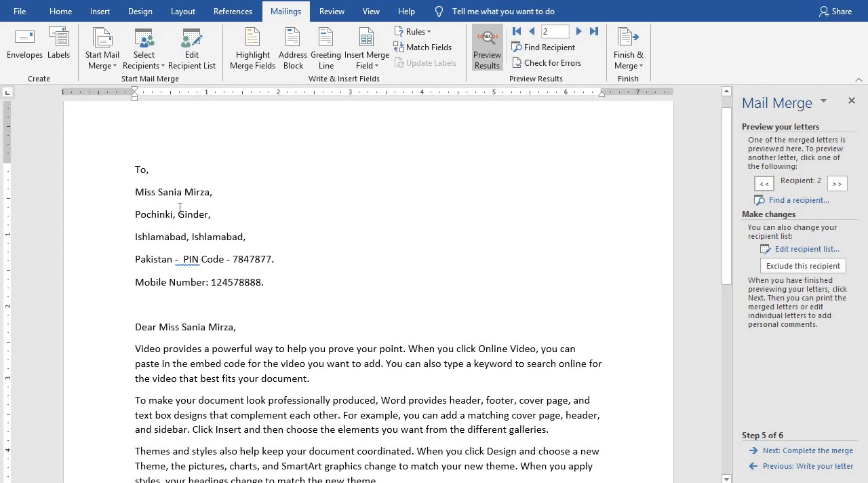
pyautogui.scroll(-1, 218, 195)
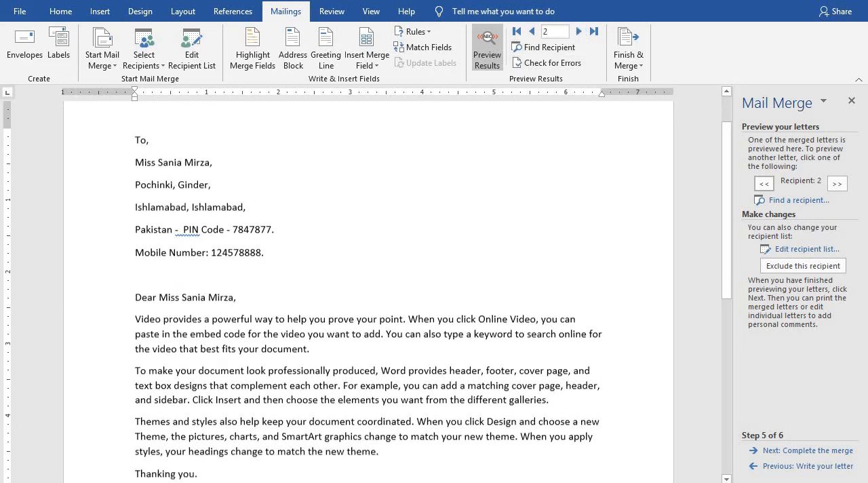
pyautogui.moveTo(141, 319); pyautogui.dragTo(426, 455)
pyautogui.scroll(-1, 426, 455)
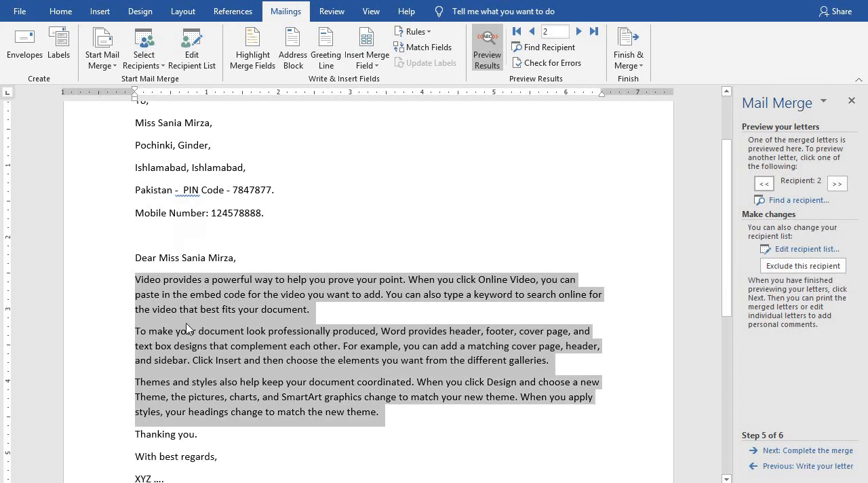
pyautogui.scroll(-1, 140, 280)
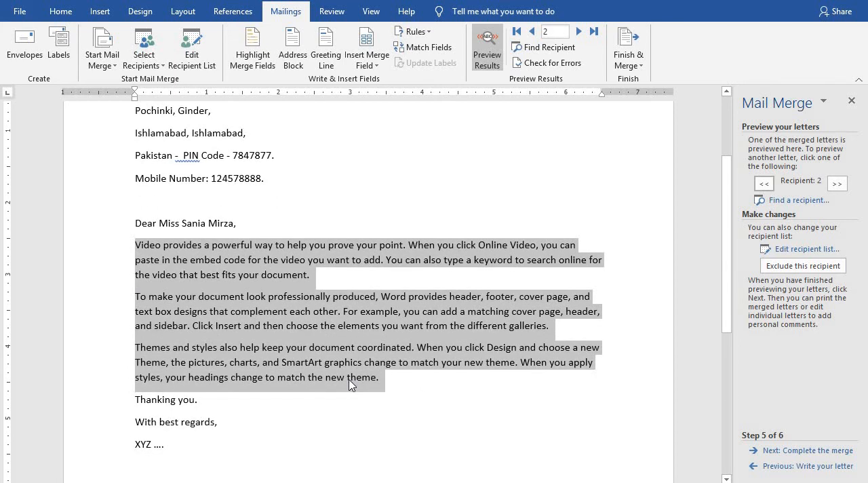
pyautogui.scroll(1, 218, 278)
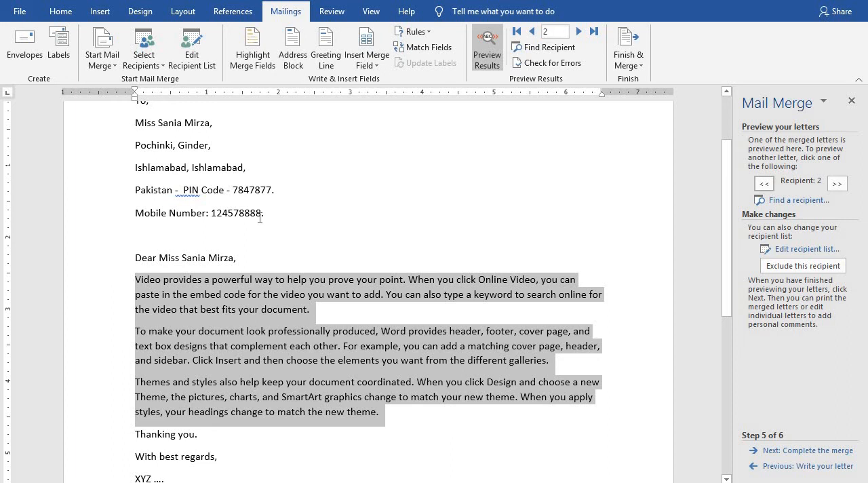
pyautogui.scroll(1, 260, 229)
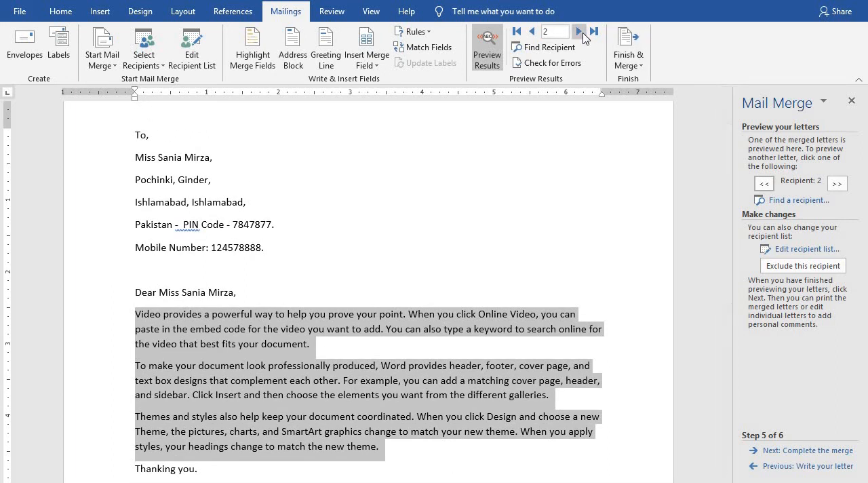
pyautogui.click(581, 35)
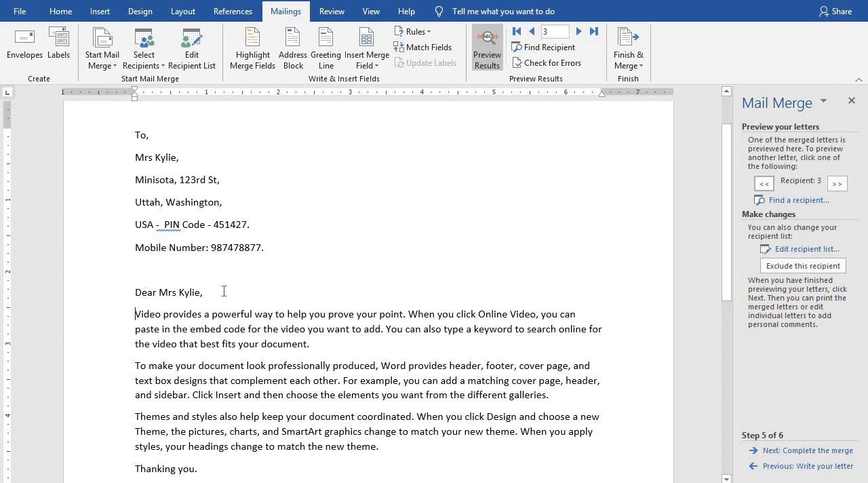
# Review the third recipient's letter through to the signature and advance the mail merge to its completion stage.
pyautogui.scroll(-2, 225, 299)
pyautogui.scroll(2, 228, 286)
pyautogui.scroll(-2, 383, 322)
pyautogui.scroll(1, 383, 321)
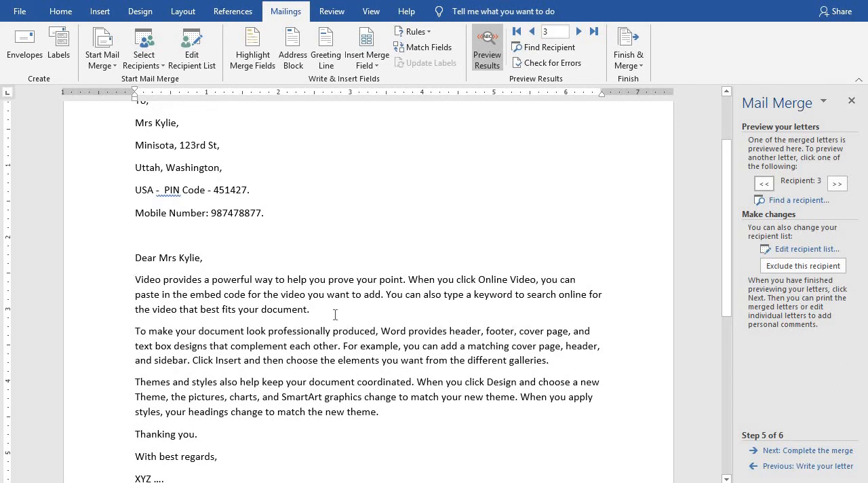
pyautogui.scroll(-2, 336, 314)
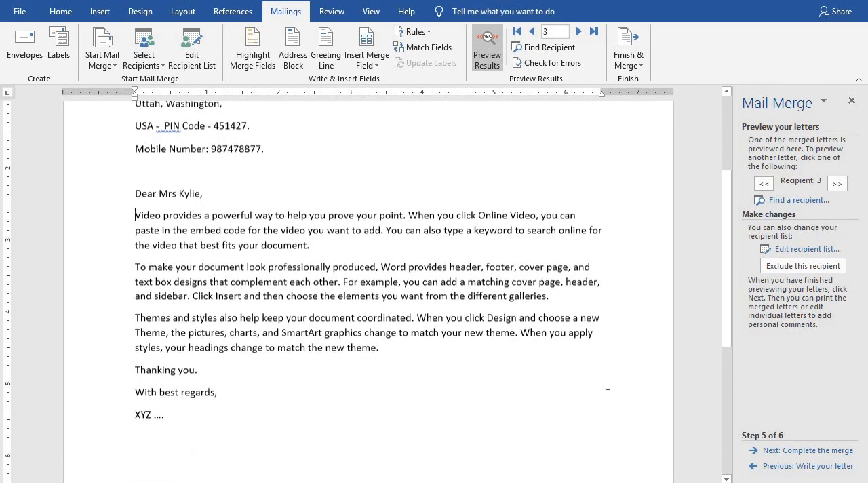
pyautogui.click(833, 452)
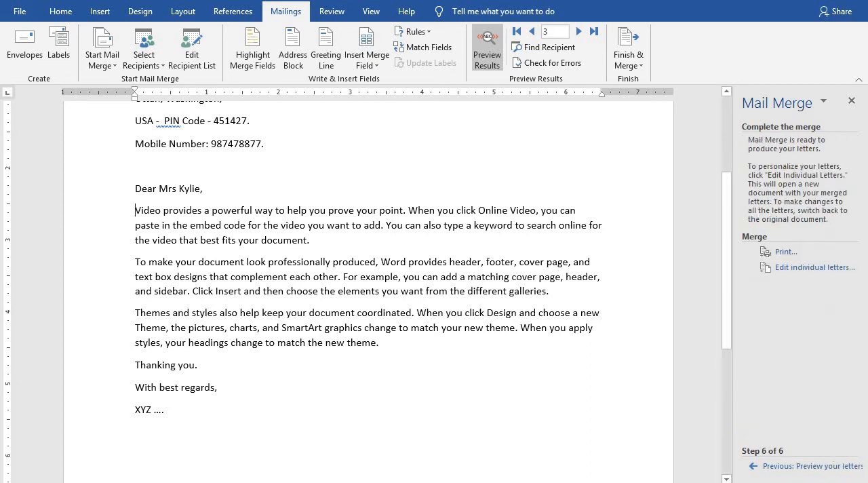
pyautogui.scroll(2, 594, 219)
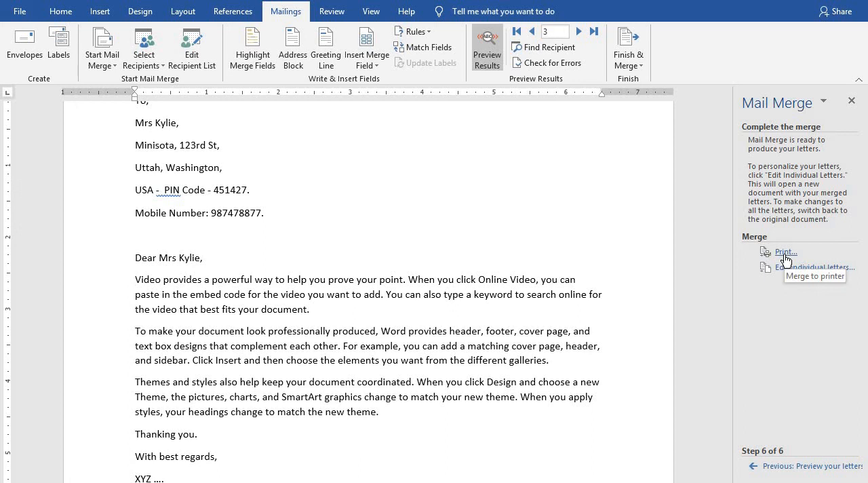
# Merge the letters to the printer with all records included.
pyautogui.click(784, 253)
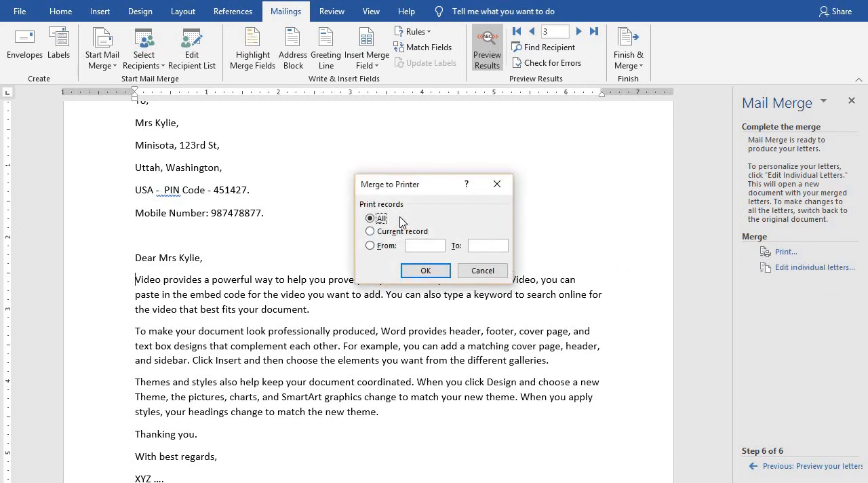
pyautogui.moveTo(408, 192); pyautogui.dragTo(425, 161)
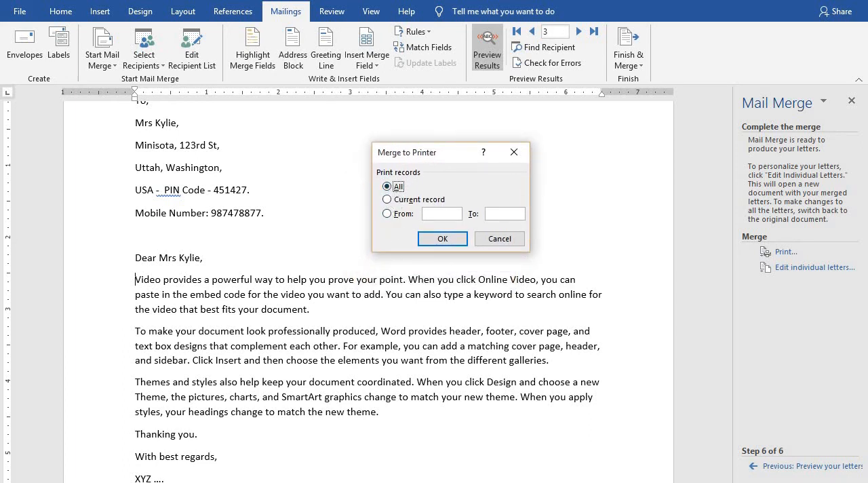
pyautogui.moveTo(425, 154); pyautogui.dragTo(468, 162)
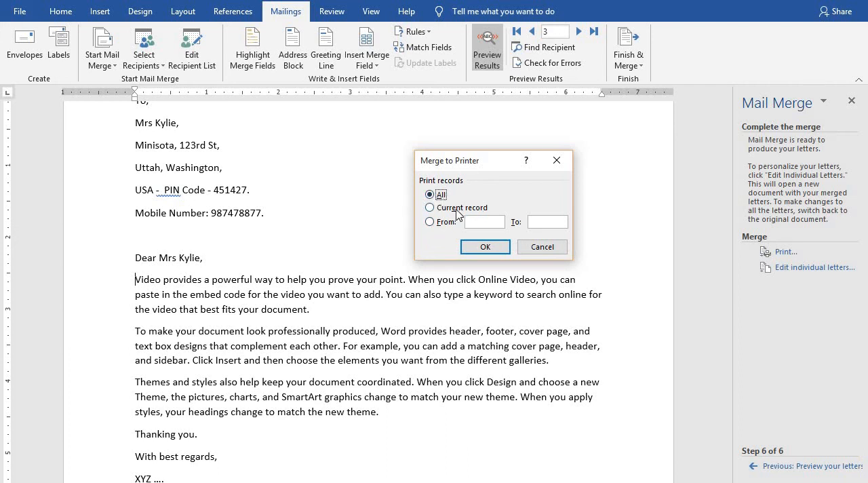
pyautogui.click(432, 208)
pyautogui.click(430, 222)
pyautogui.click(430, 195)
pyautogui.click(501, 250)
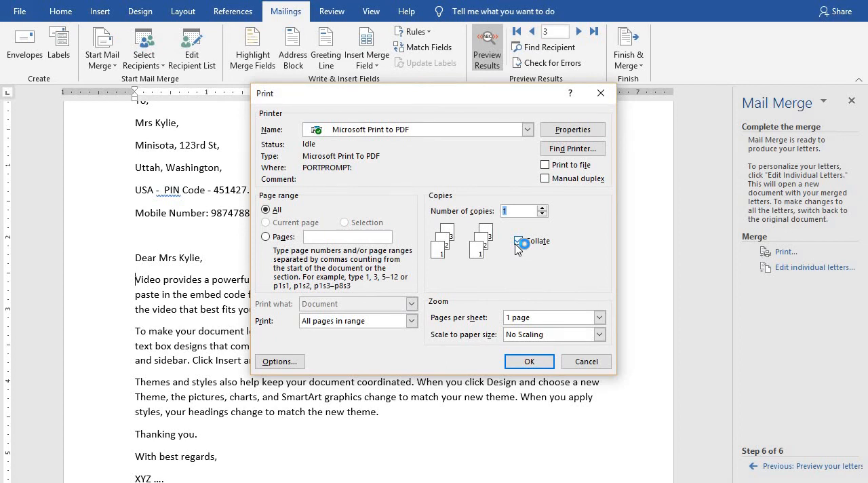
# Print the merged letters using Microsoft Print to PDF as the printer.
pyautogui.click(435, 129)
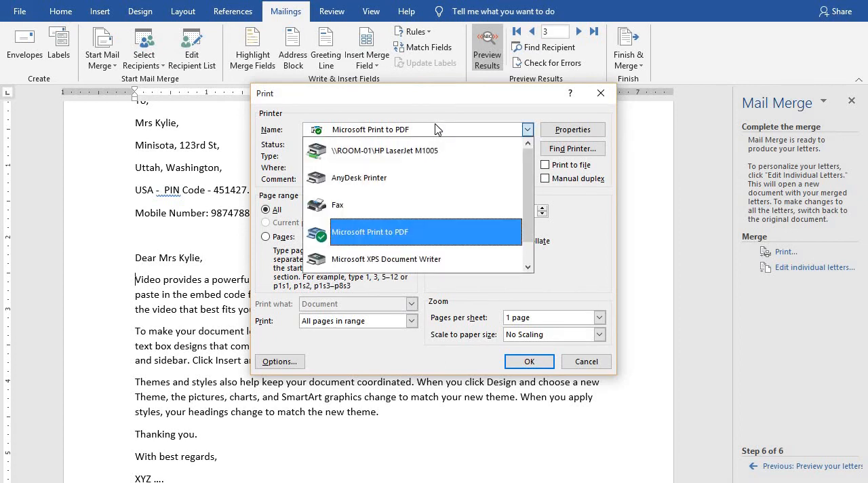
pyautogui.click(434, 129)
pyautogui.click(435, 129)
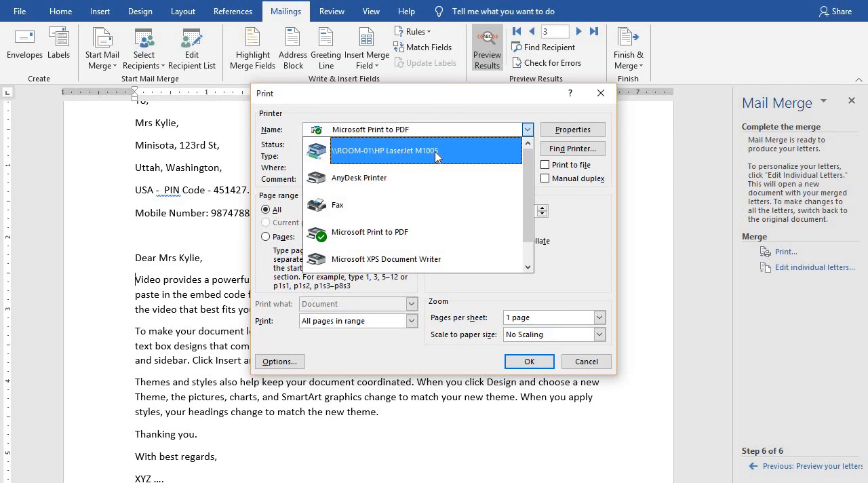
pyautogui.click(422, 238)
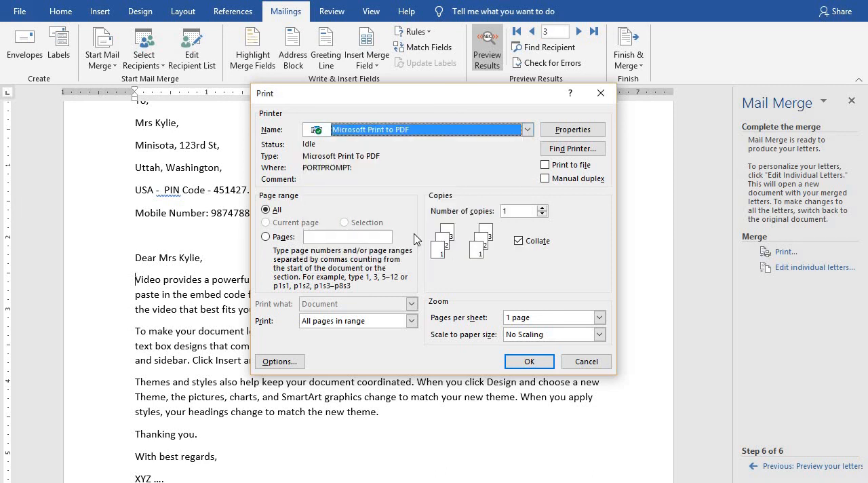
pyautogui.click(529, 362)
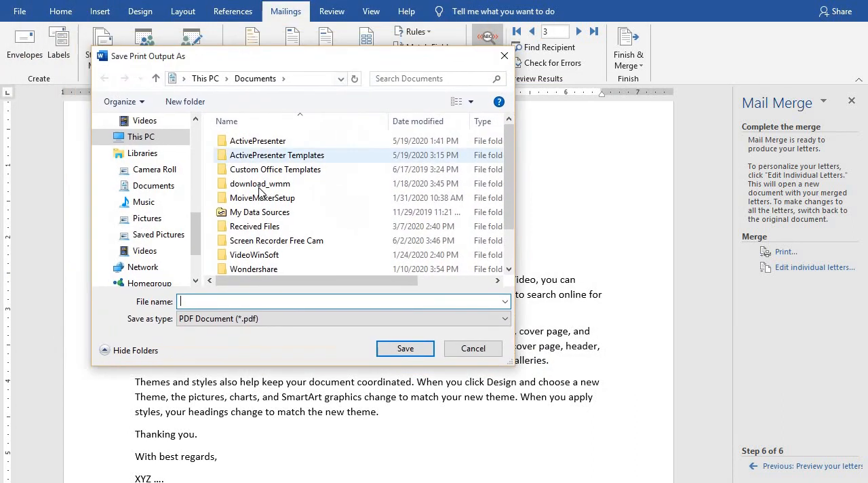
# Save the PDF output on the Desktop as "Merge printing".
pyautogui.moveTo(198, 213); pyautogui.dragTo(194, 154)
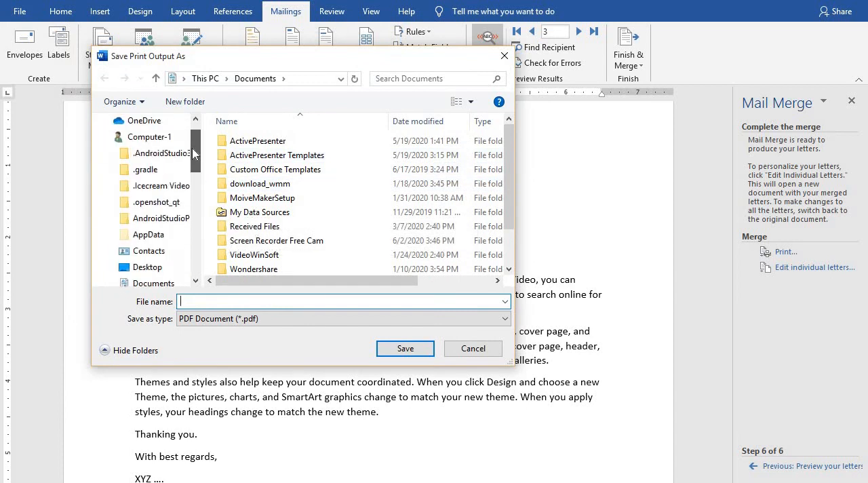
pyautogui.click(148, 269)
pyautogui.click(249, 297)
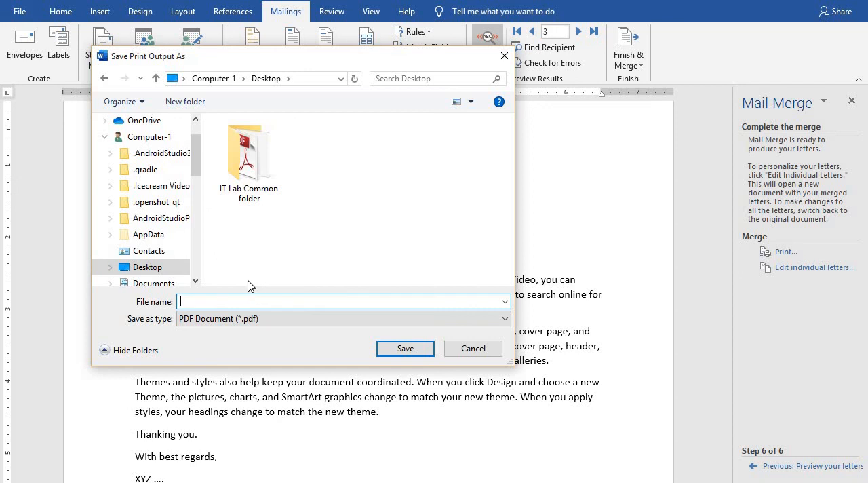
pyautogui.write('Merge printing')
pyautogui.click(408, 350)
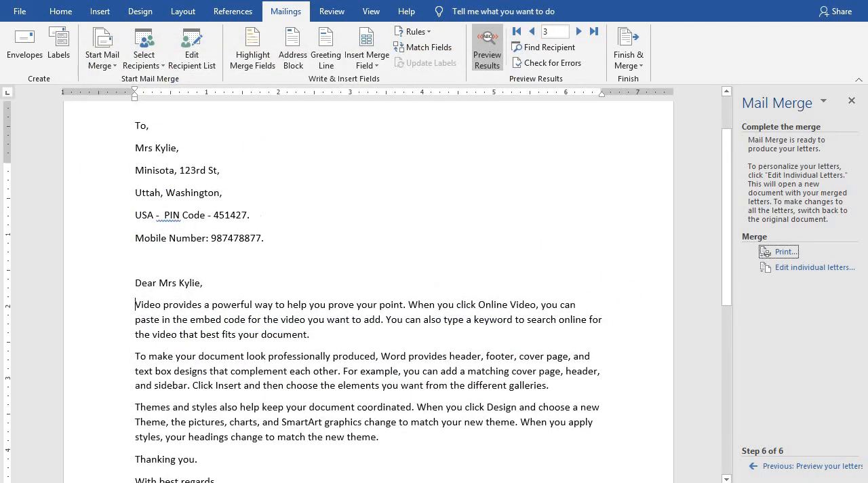
# Save the mail merge letter as a Word document named "Mail merge" on the Desktop.
pyautogui.scroll(2, 376, 191)
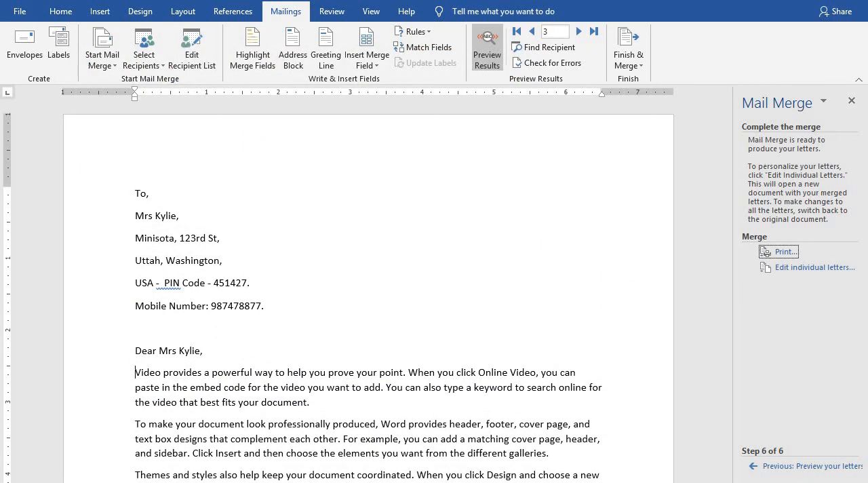
pyautogui.hotkey('ctrl', 's')
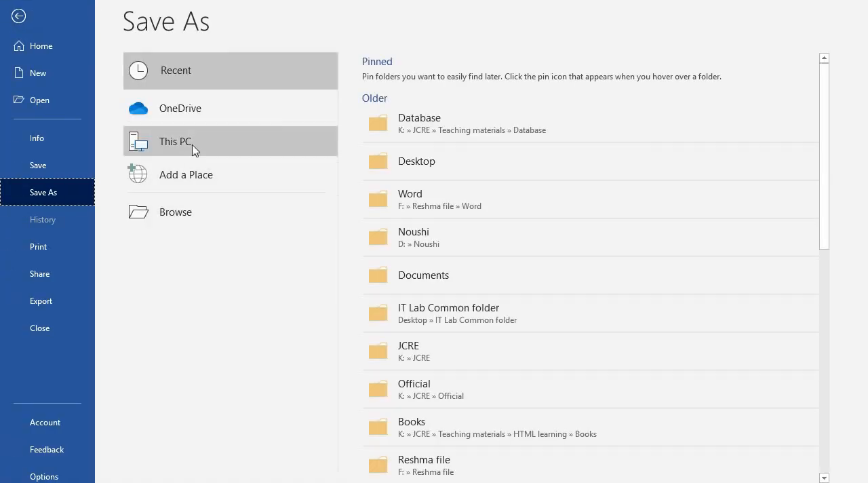
pyautogui.click(193, 146)
pyautogui.click(382, 173)
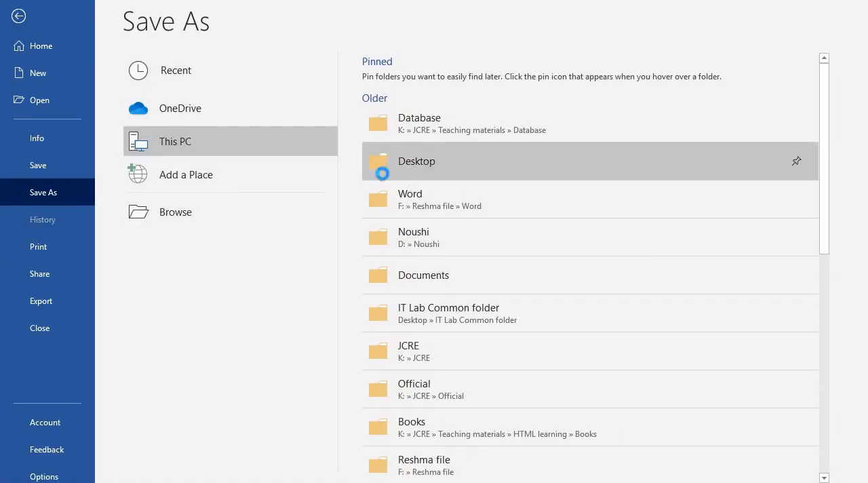
pyautogui.write('Mai')
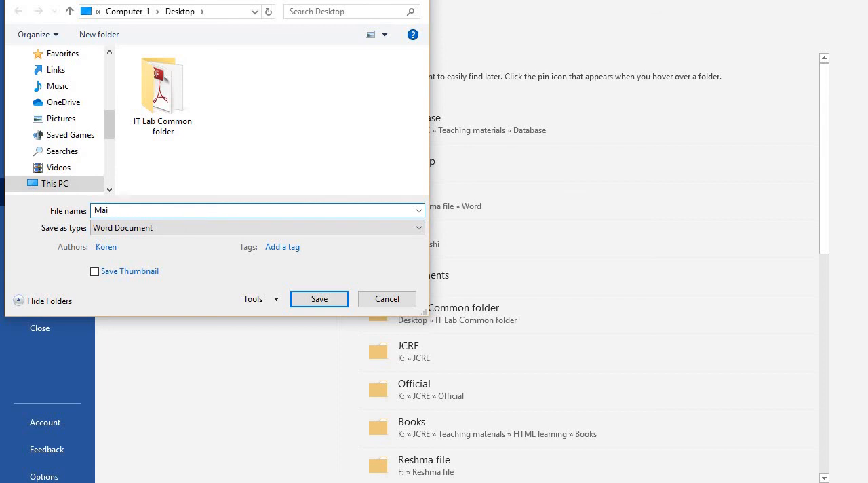
pyautogui.write('l merge')
pyautogui.click(331, 303)
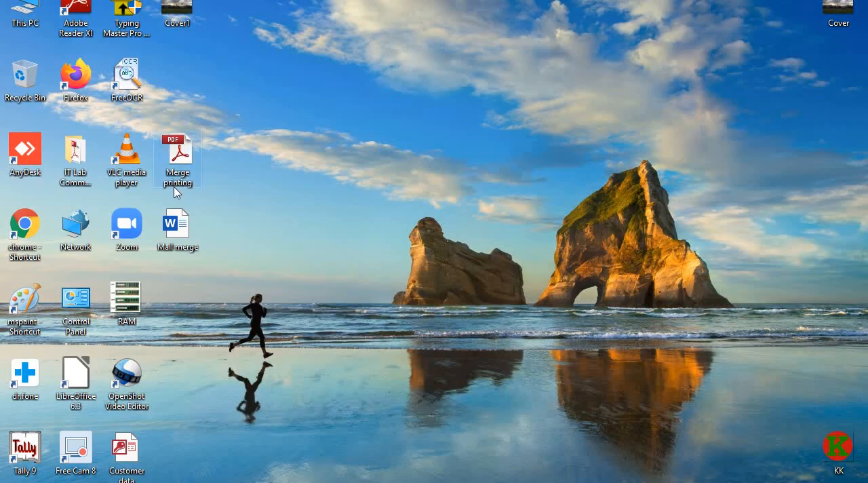
# Open the "Merge printing" PDF from the desktop in Adobe Reader, check each recipient's letter and close the file.
pyautogui.doubleClick(187, 163)
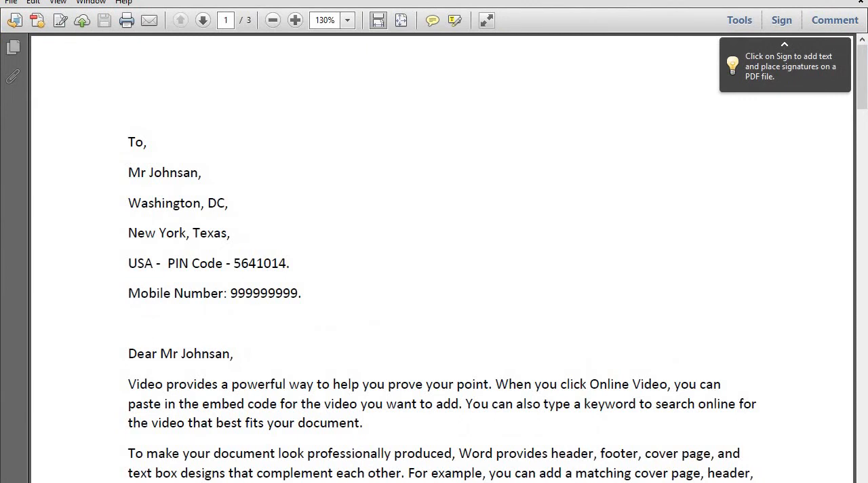
pyautogui.scroll(-1, 129, 140)
pyautogui.scroll(1, 129, 139)
pyautogui.scroll(-12, 213, 245)
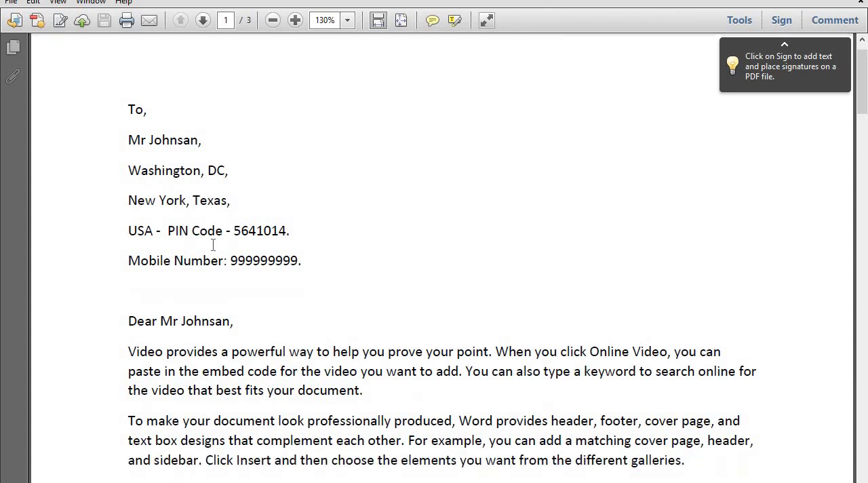
pyautogui.scroll(-19, 213, 248)
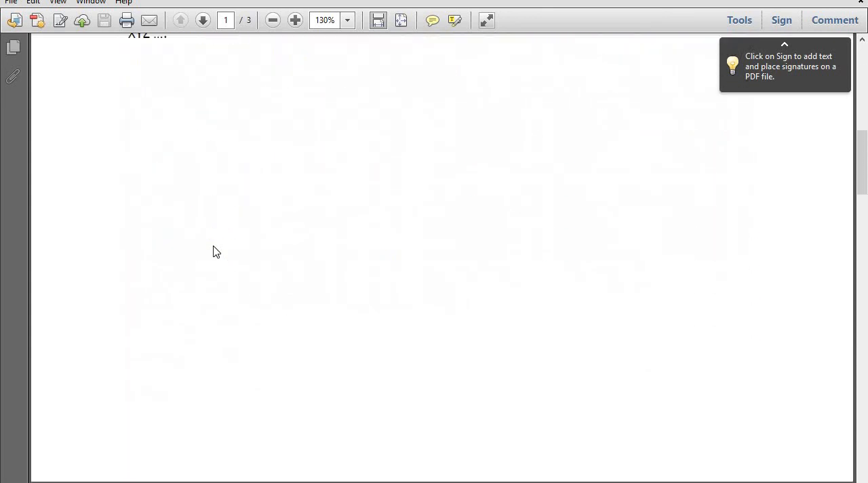
pyautogui.scroll(-3, 213, 245)
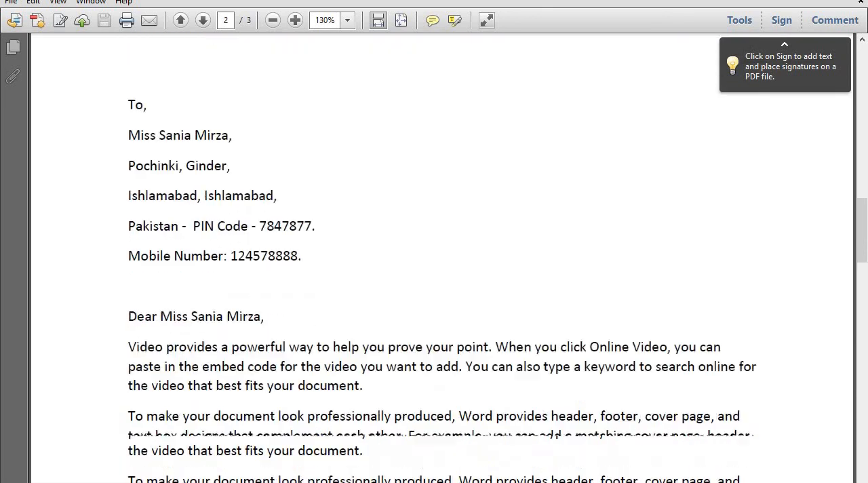
pyautogui.scroll(-18, 211, 239)
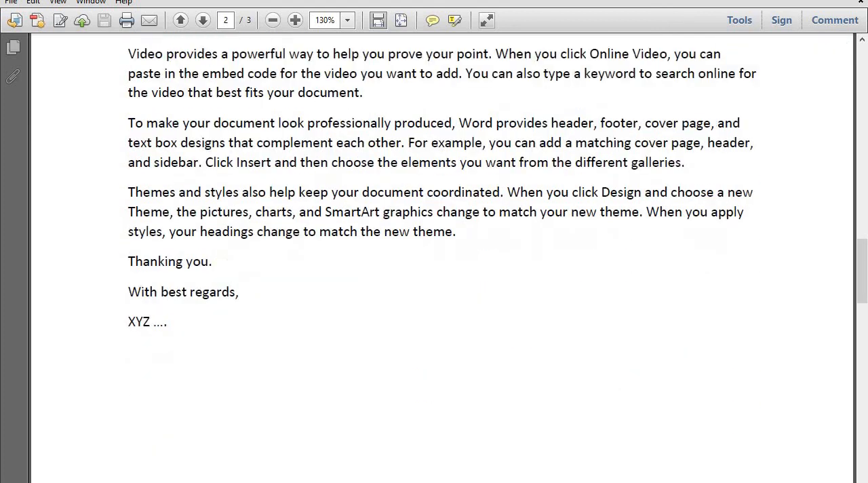
pyautogui.scroll(-5, 248, 253)
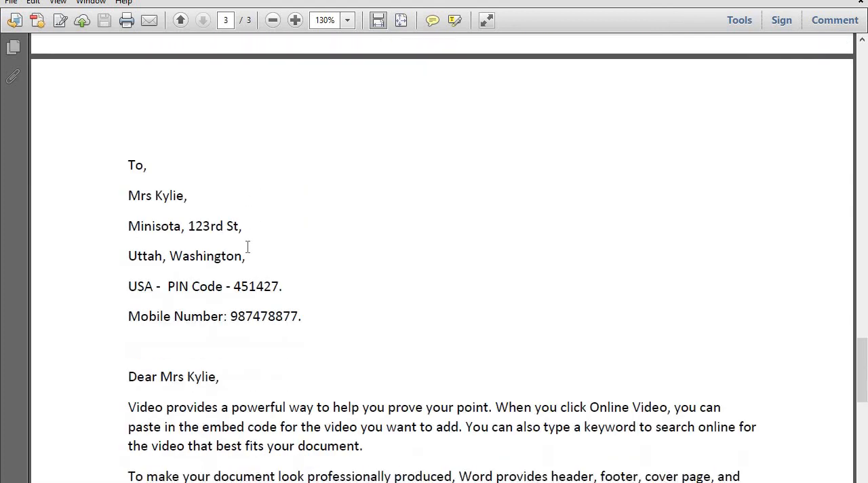
pyautogui.scroll(20, 249, 247)
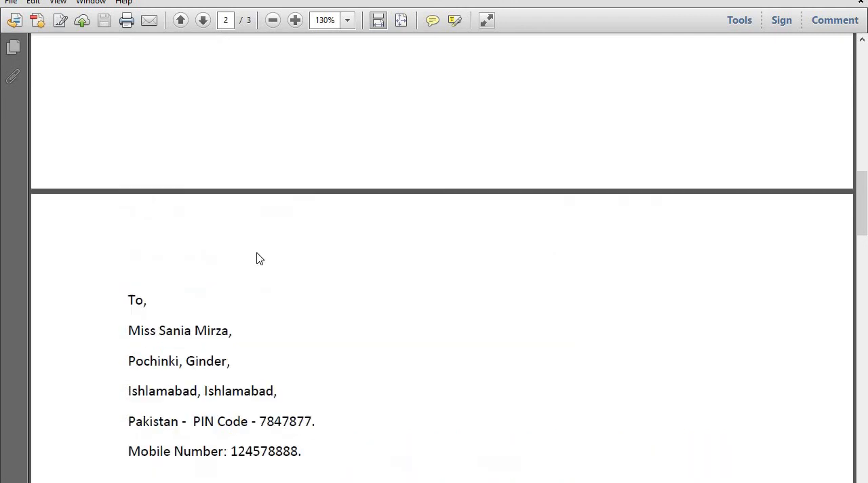
pyautogui.scroll(18, 265, 247)
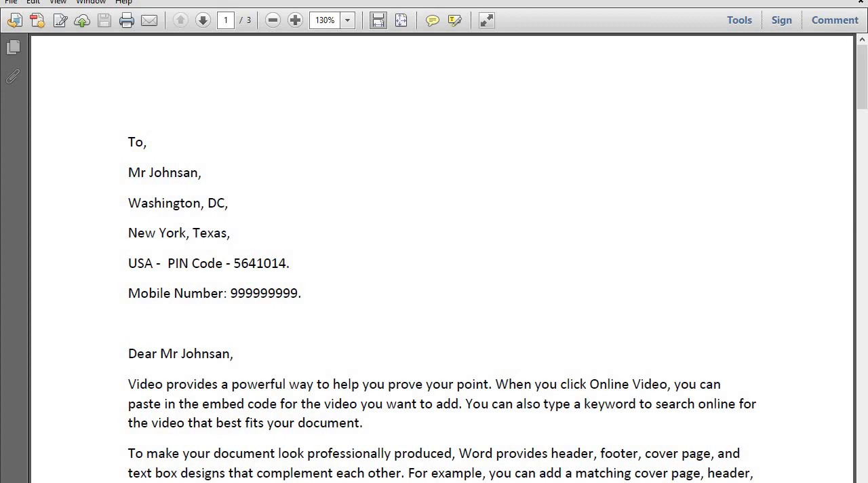
pyautogui.click(853, 1)
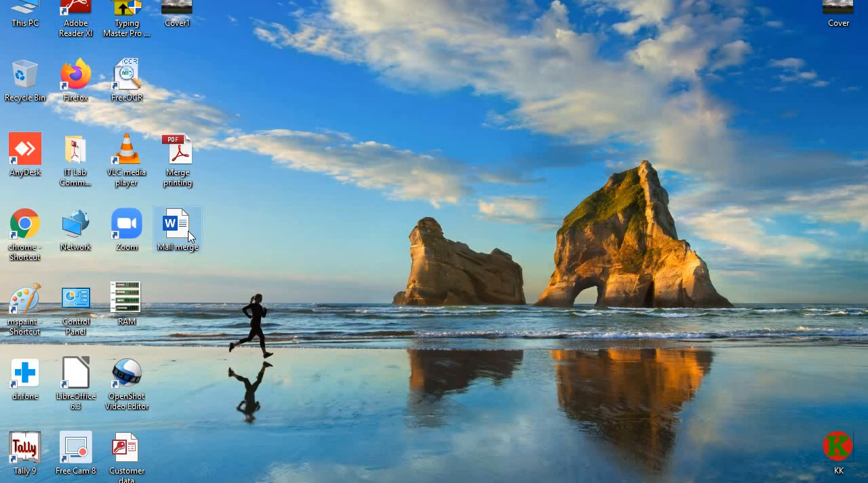
# Reopen the "Mail merge" document from the desktop in Word and maximize its window.
pyautogui.doubleClick(177, 227)
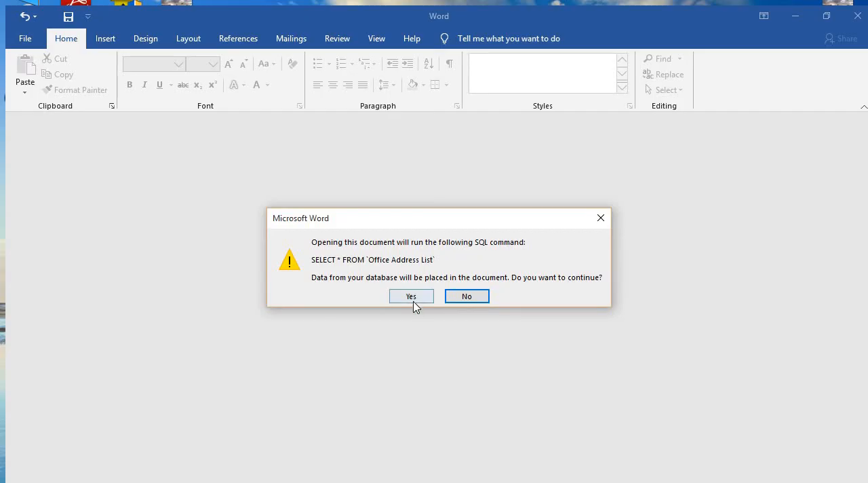
pyautogui.click(384, 298)
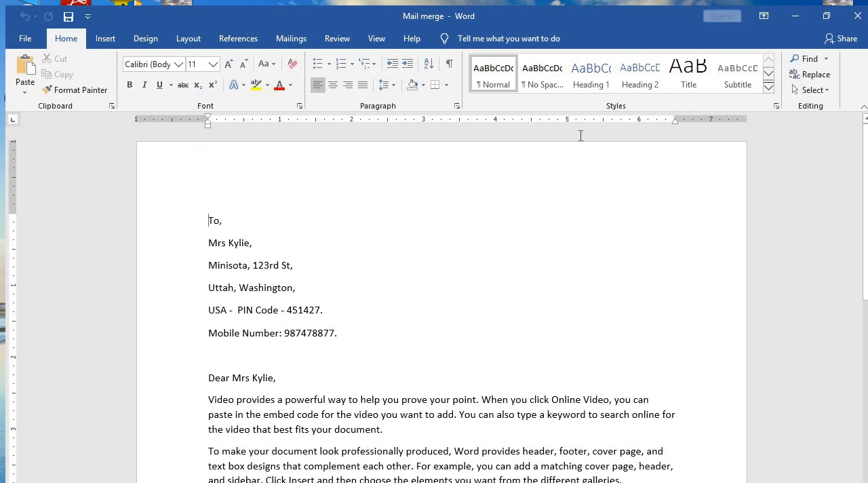
pyautogui.click(826, 15)
pyautogui.click(712, 67)
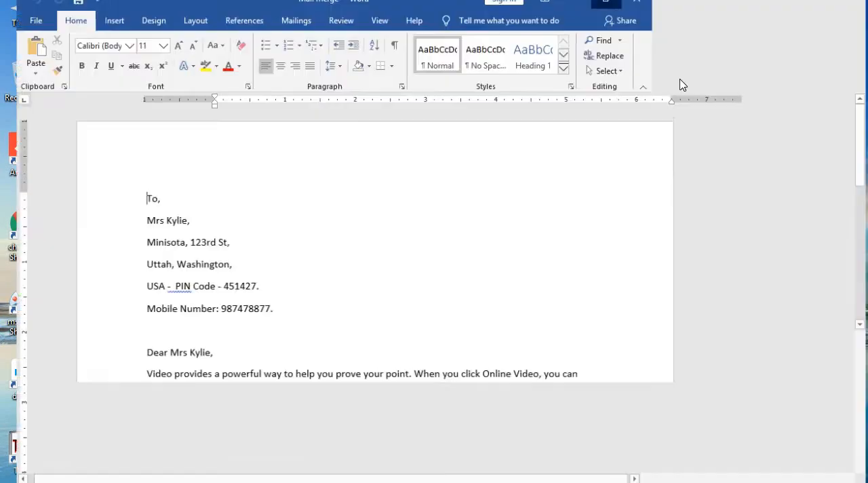
# Examine the reopened letter down to the signature and display the mail merge commands available for it.
pyautogui.scroll(-8, 304, 265)
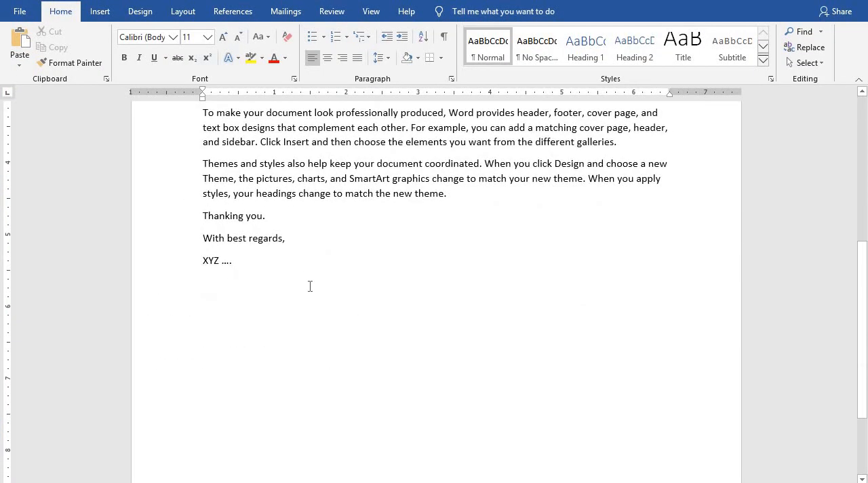
pyautogui.scroll(8, 321, 269)
pyautogui.click(288, 14)
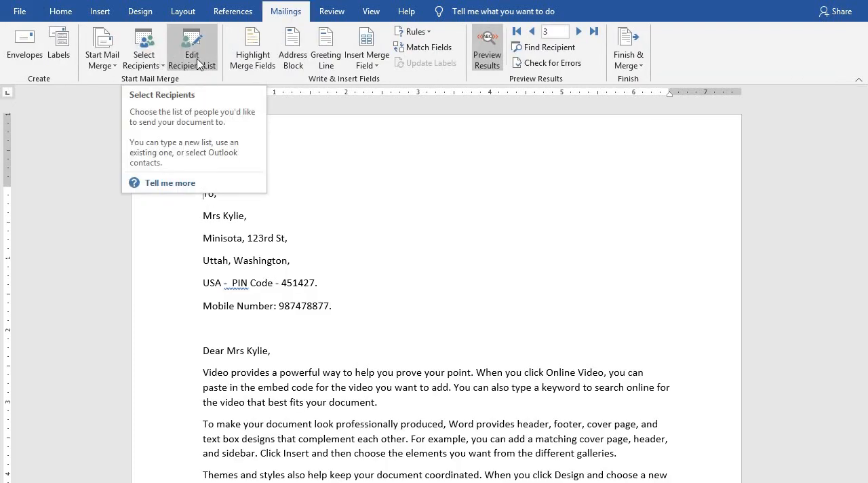
pyautogui.click(352, 229)
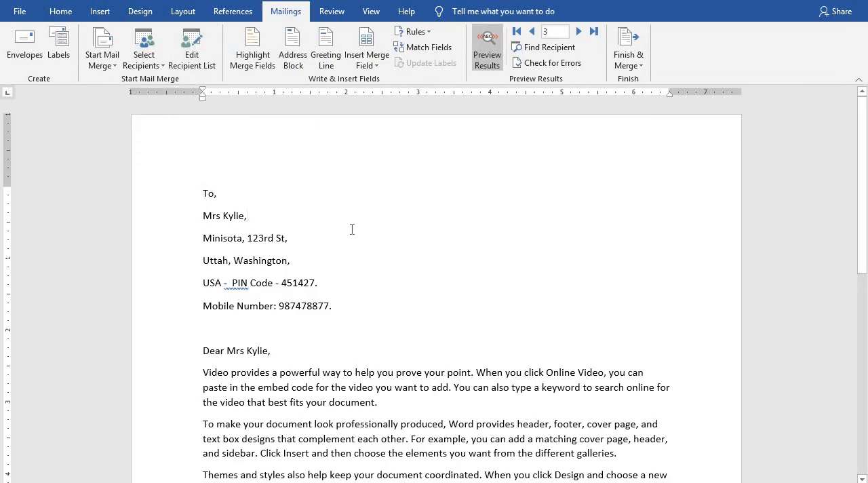